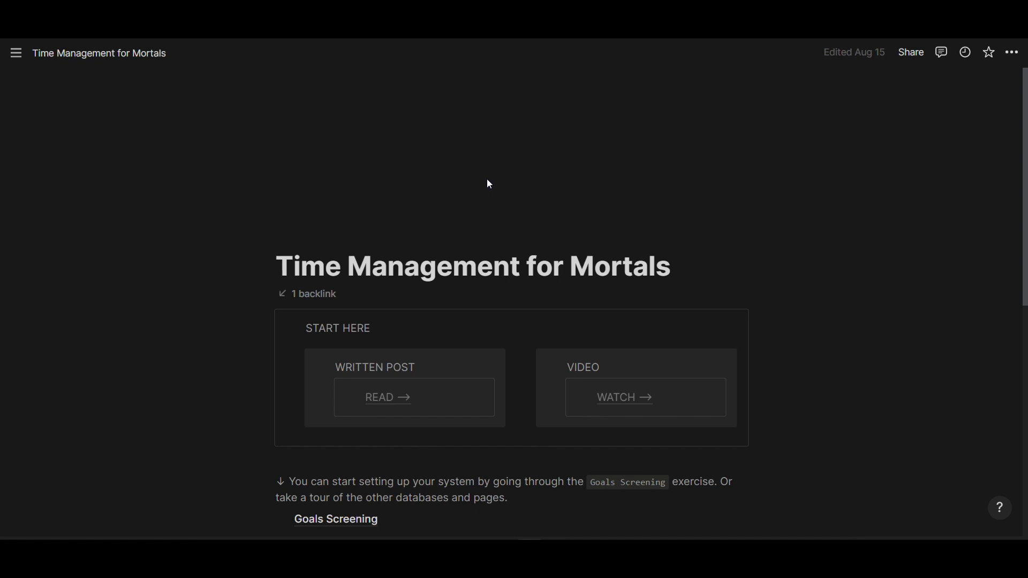
# - Go to the Daily Focus dashboard from the Time Management for Mortals page and view its Closed List
pyautogui.scroll(-6, 489, 184)
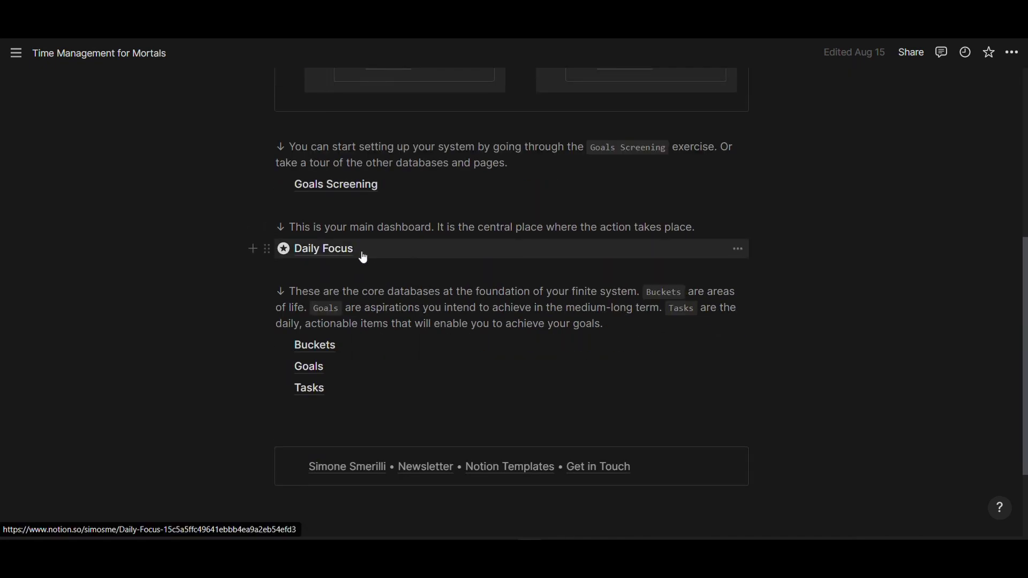
pyautogui.click(362, 257)
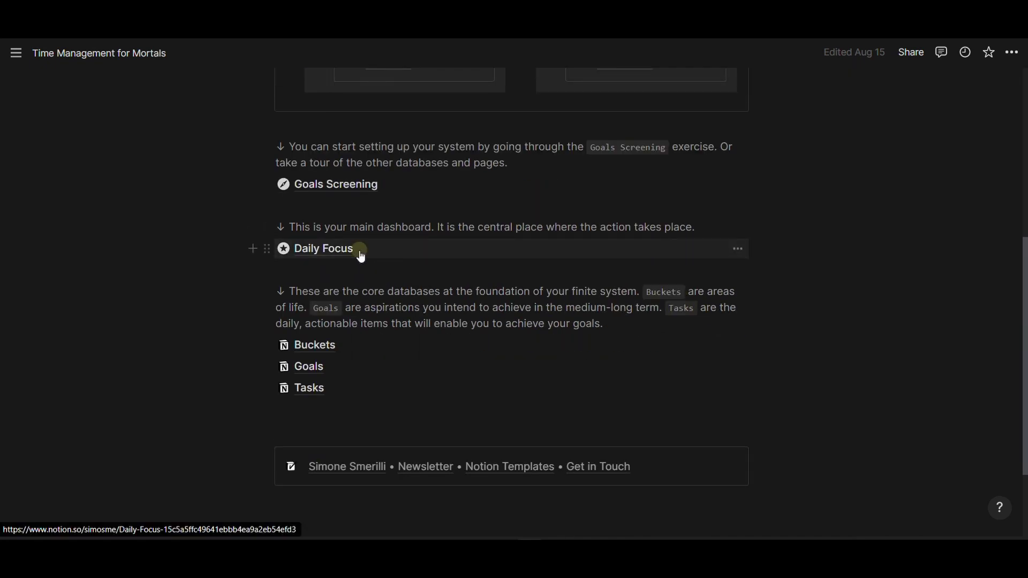
pyautogui.scroll(-1, 166, 392)
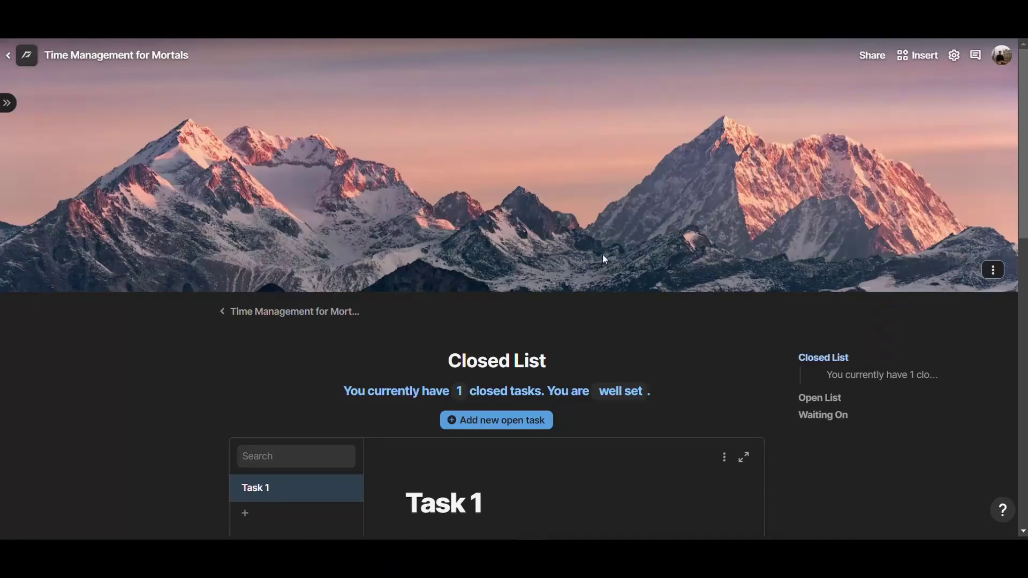
pyautogui.scroll(-3, 631, 257)
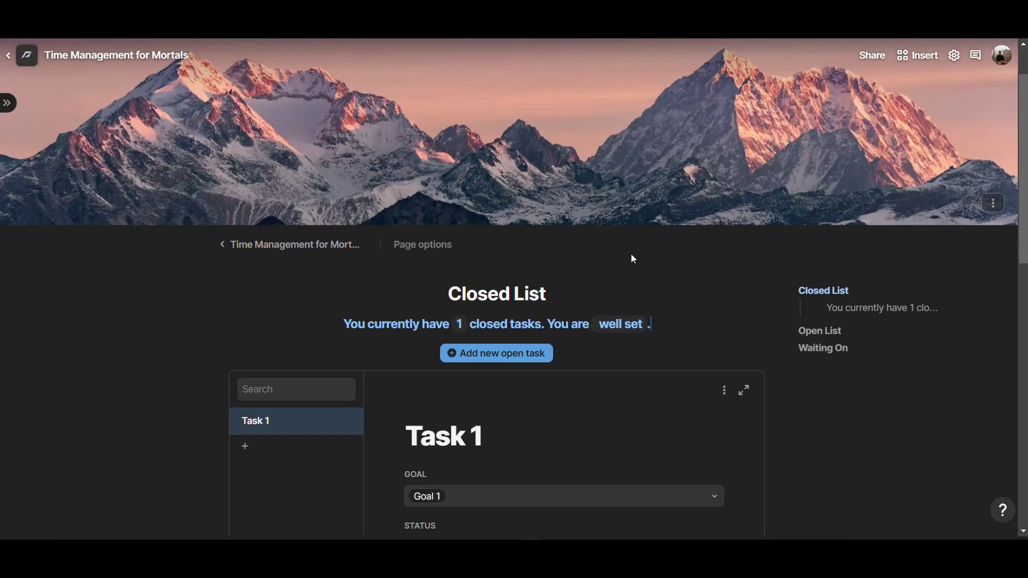
pyautogui.moveTo(7, 102)
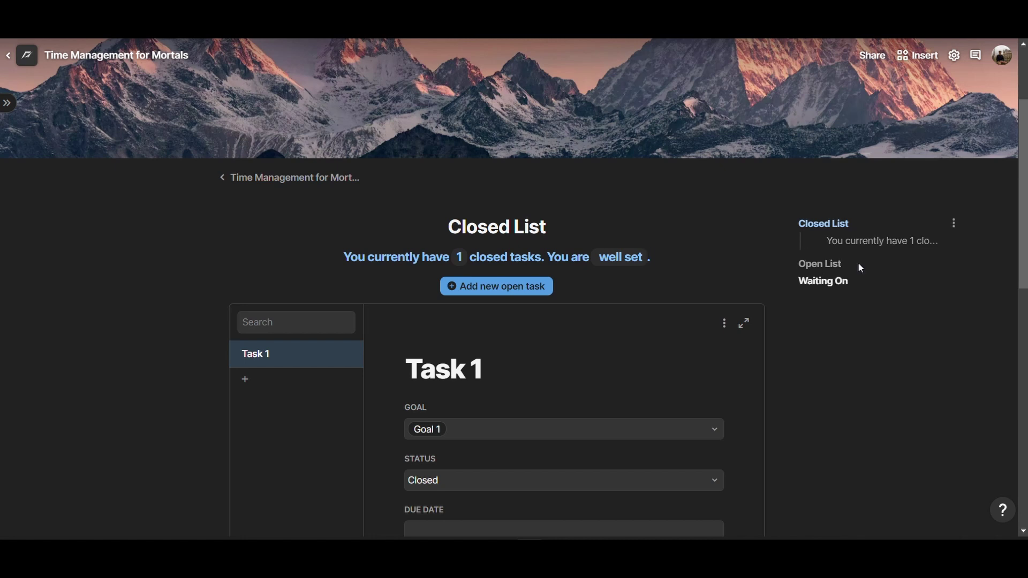
pyautogui.click(823, 264)
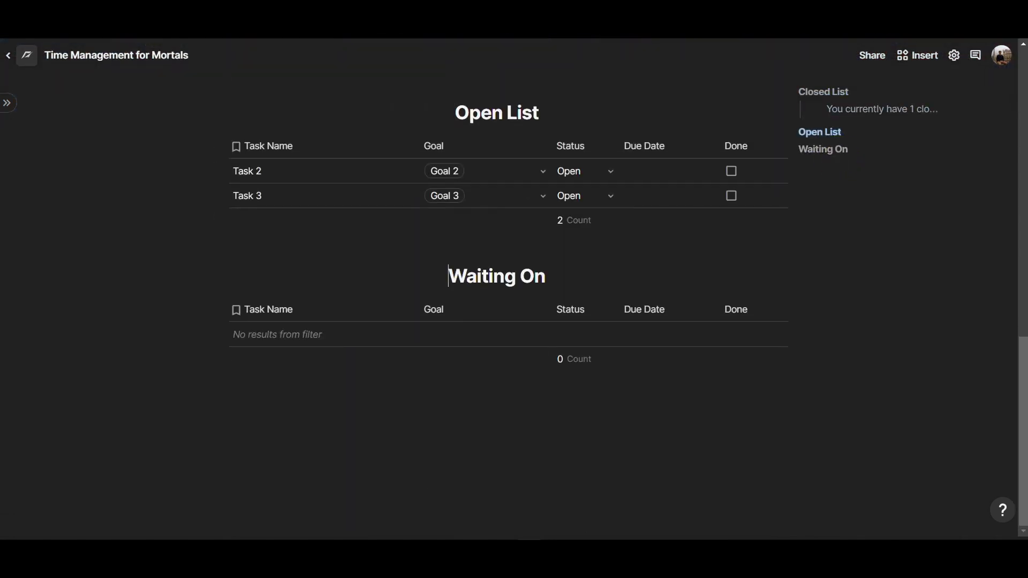
pyautogui.scroll(4, 535, 308)
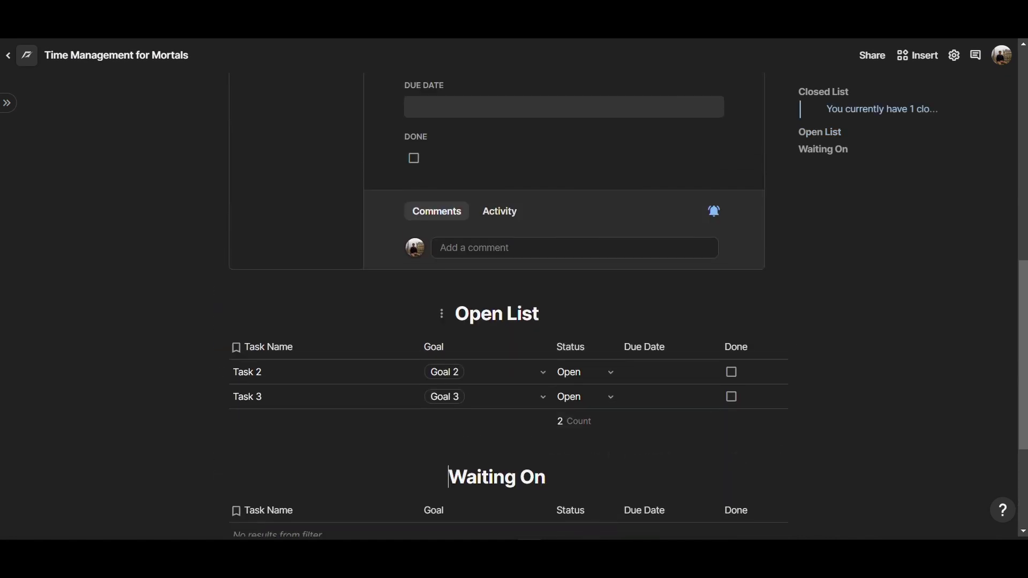
pyautogui.click(519, 320)
pyautogui.tripleClick(535, 322)
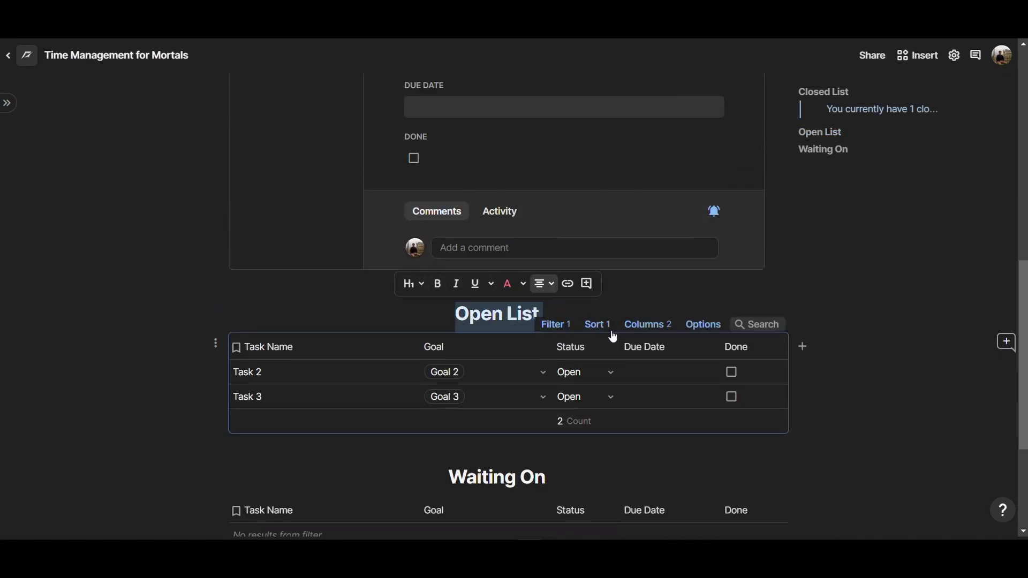
pyautogui.scroll(10, 621, 349)
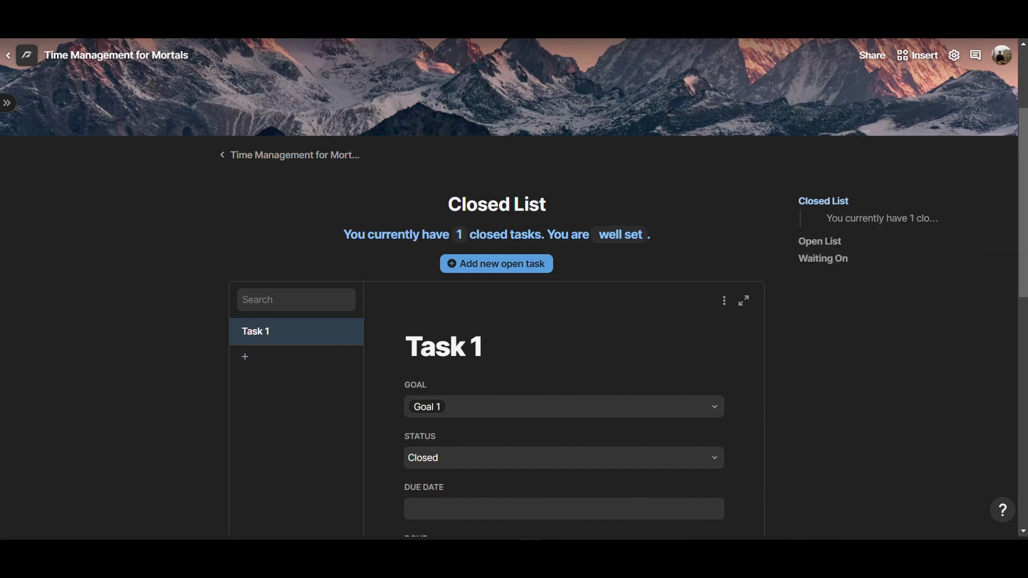
pyautogui.click(954, 200)
pyautogui.click(731, 150)
pyautogui.scroll(3, 463, 276)
# - Set the Closed List page font to Serif, leaving page name and outline settings unchanged
pyautogui.click(420, 289)
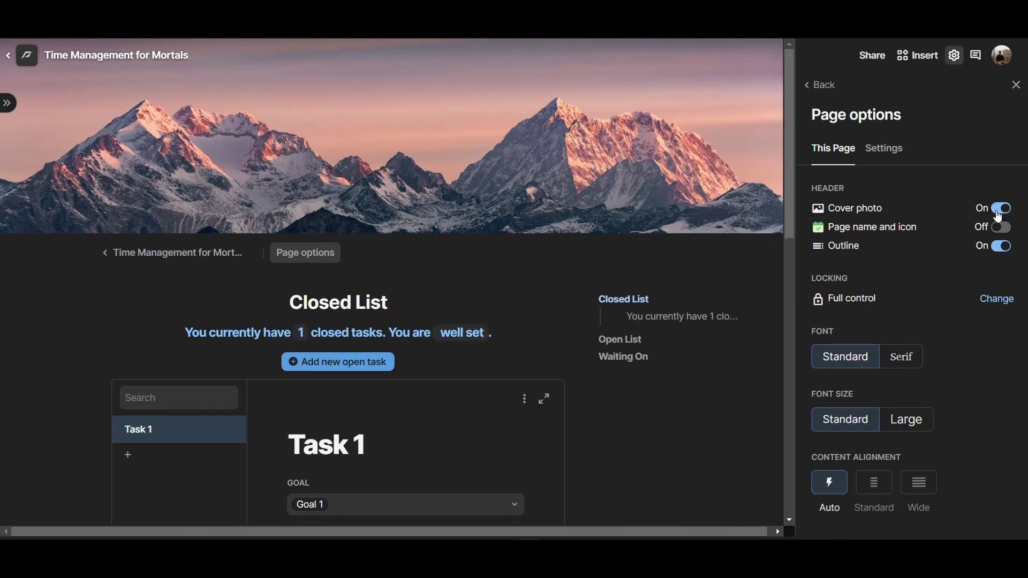
pyautogui.click(1007, 232)
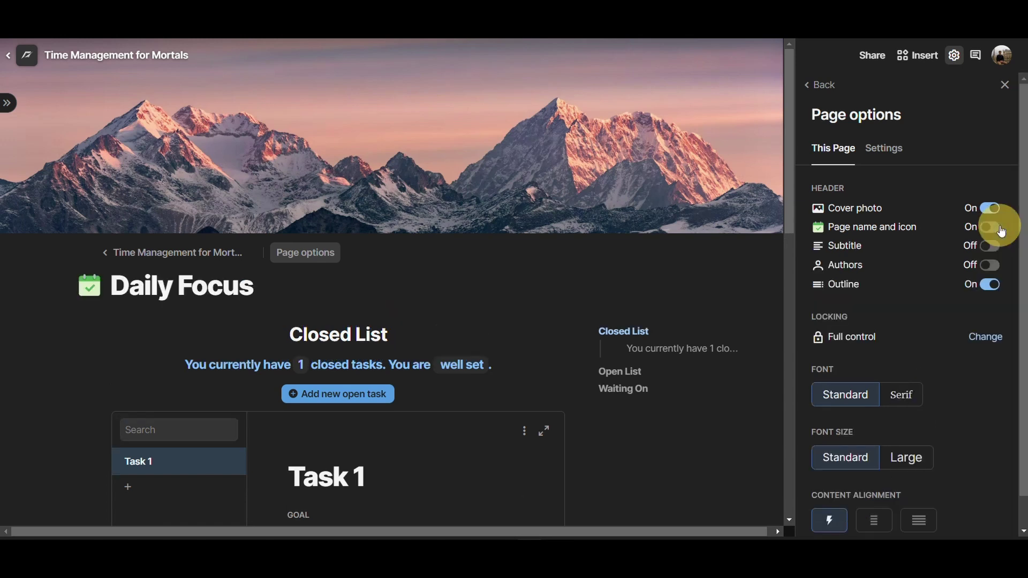
pyautogui.click(999, 229)
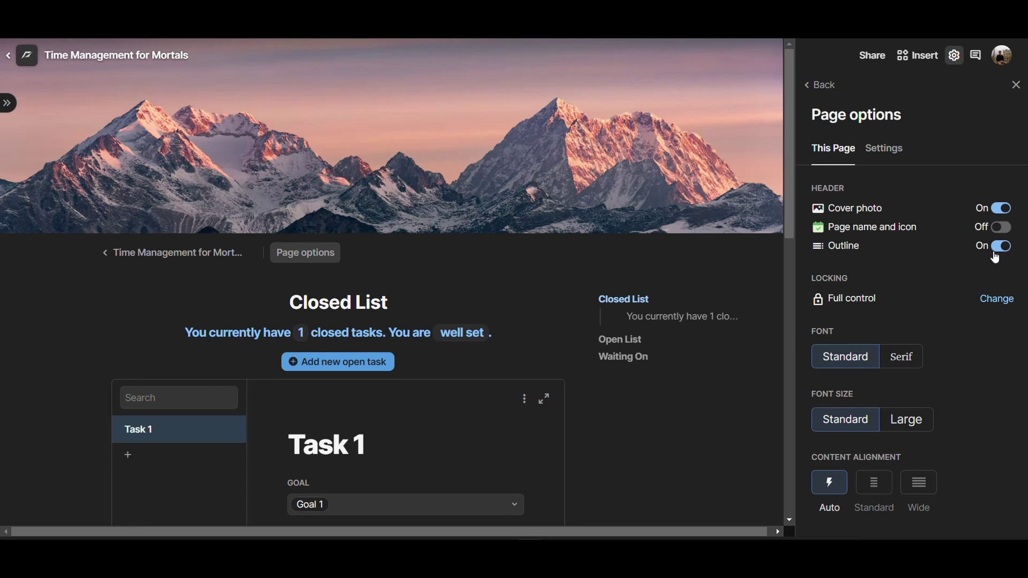
pyautogui.click(1004, 251)
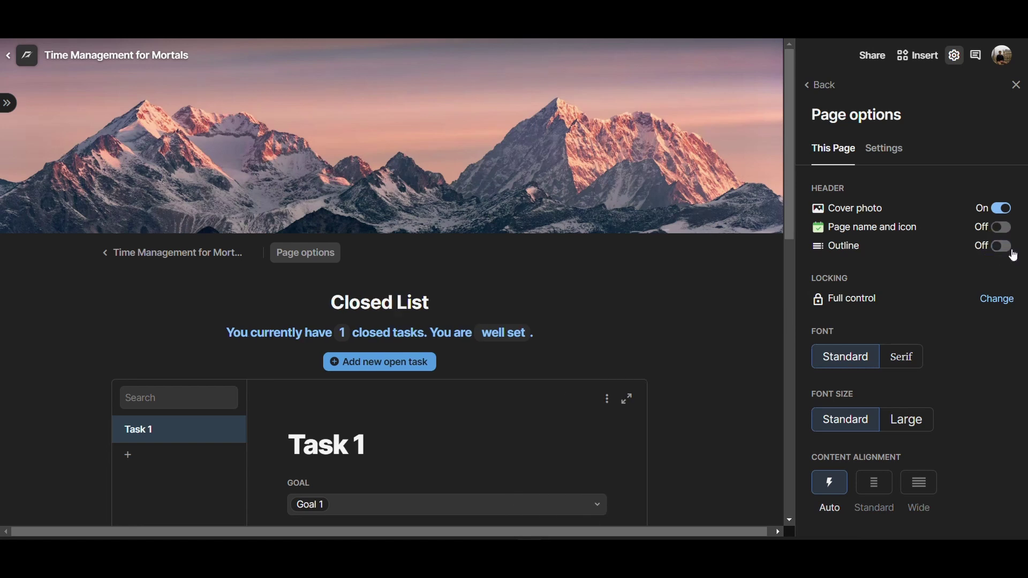
pyautogui.click(1004, 249)
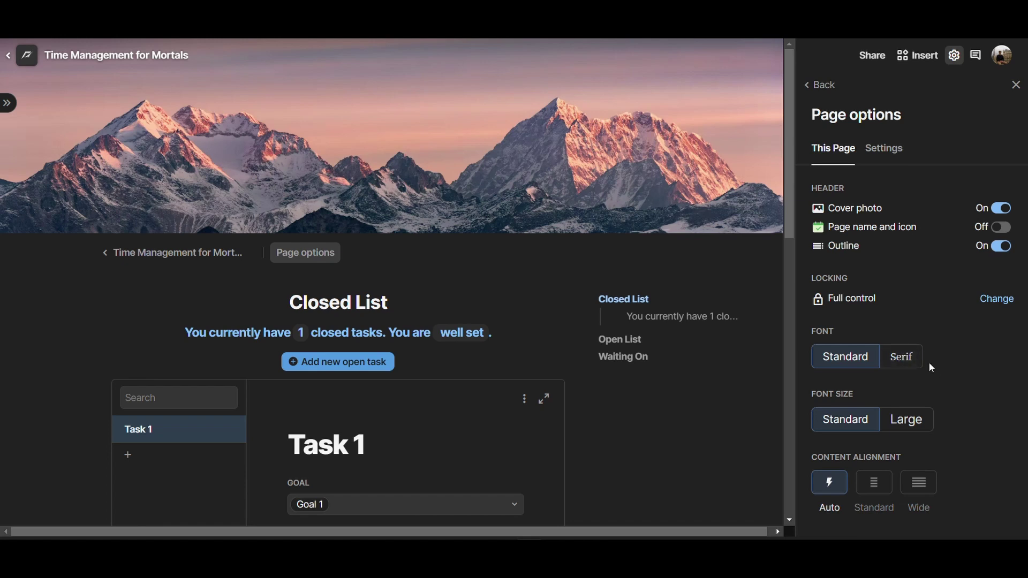
pyautogui.click(905, 357)
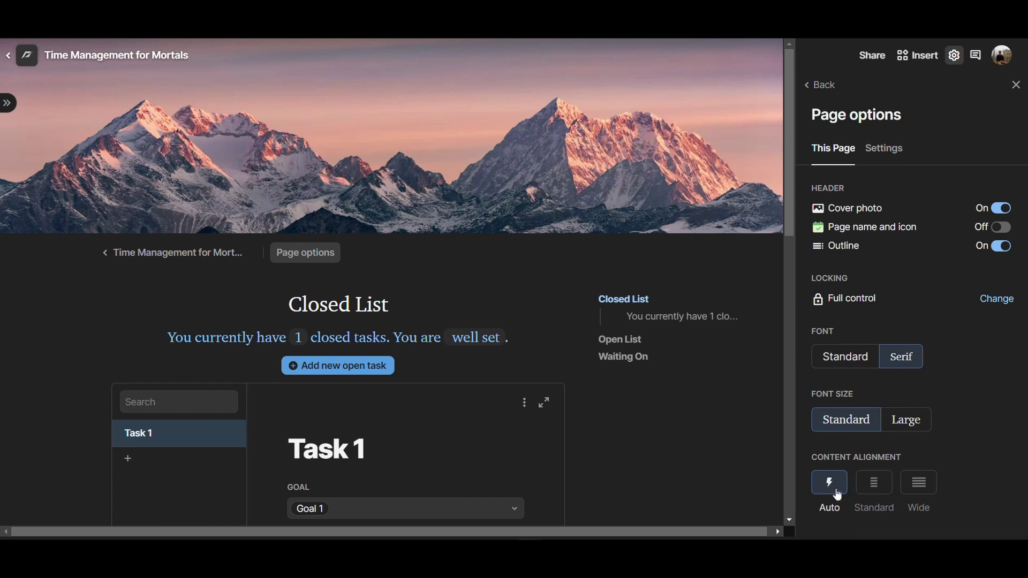
pyautogui.click(1016, 85)
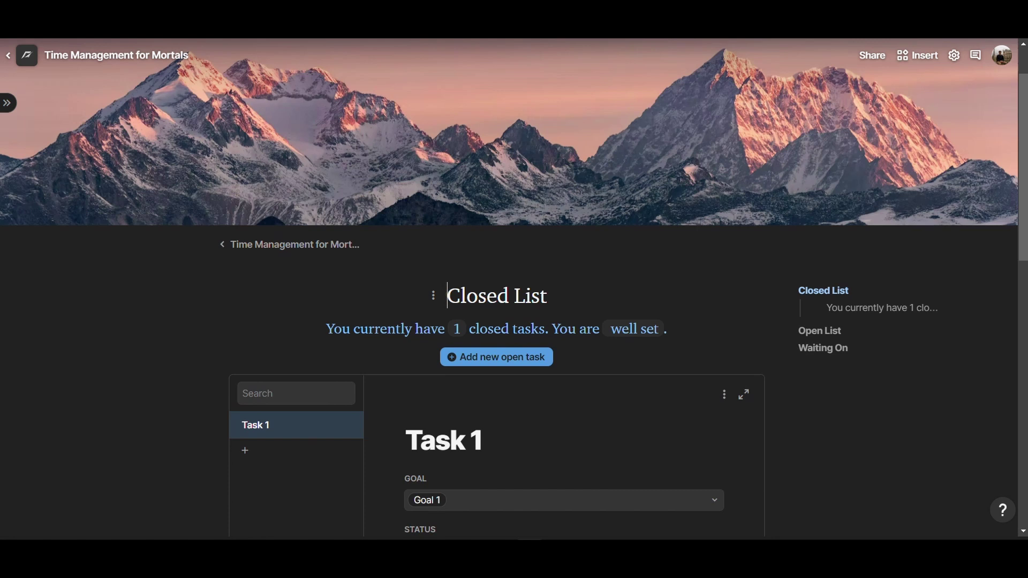
pyautogui.moveTo(447, 296); pyautogui.dragTo(553, 293)
pyautogui.click(544, 264)
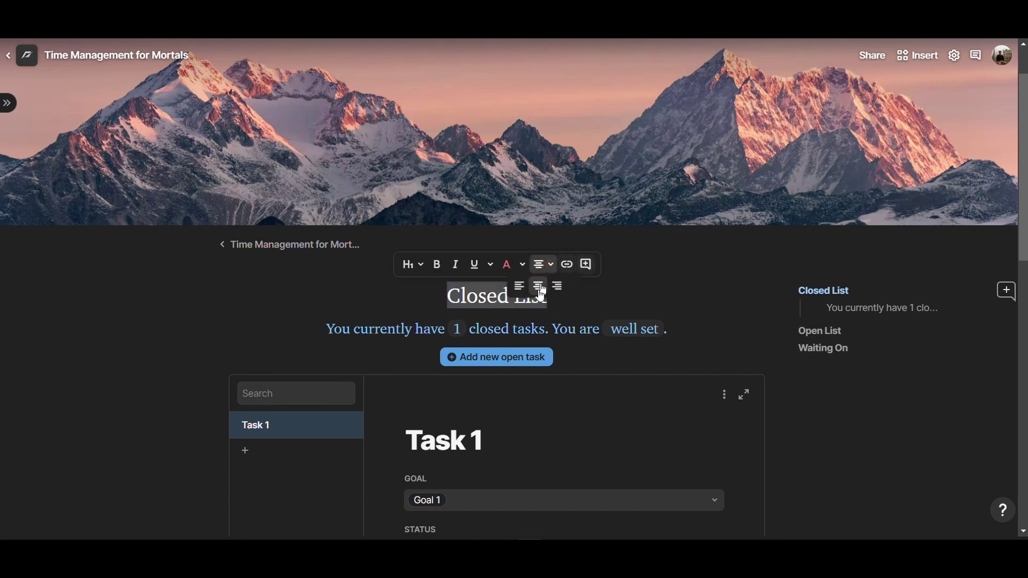
pyautogui.click(575, 305)
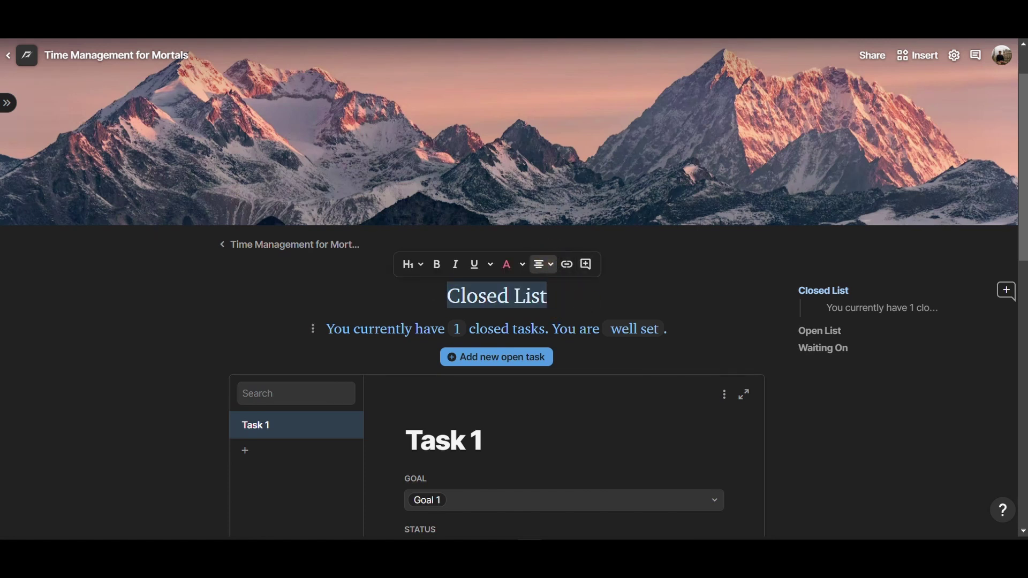
pyautogui.moveTo(328, 328); pyautogui.dragTo(667, 330)
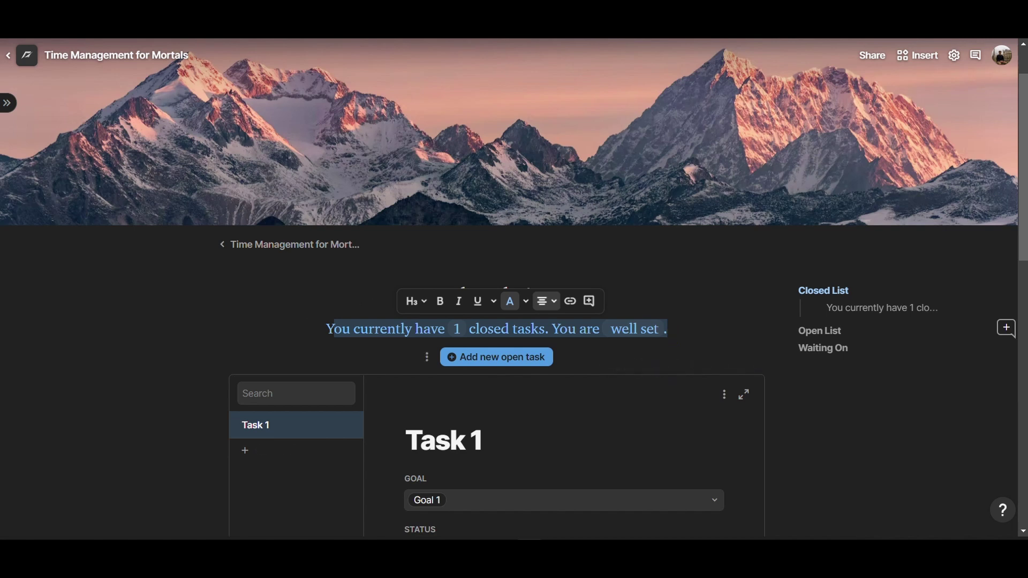
pyautogui.click(580, 360)
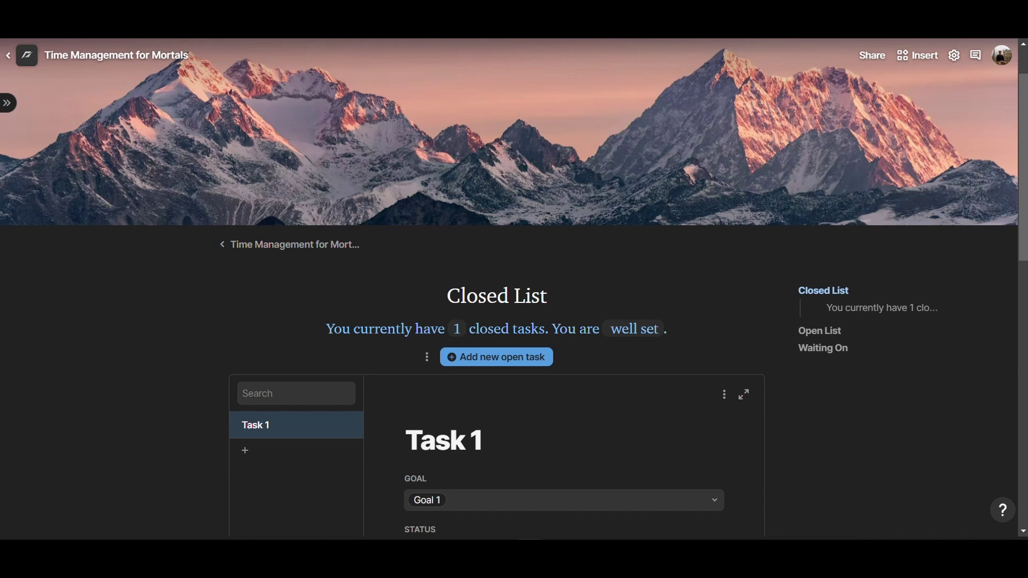
pyautogui.click(554, 356)
pyautogui.press('Return')
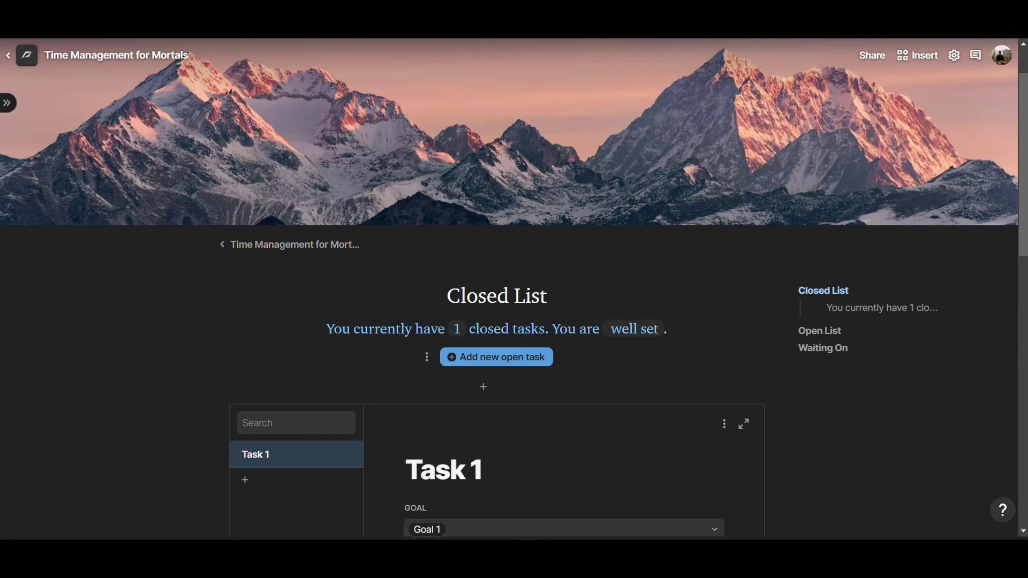
pyautogui.write('=')
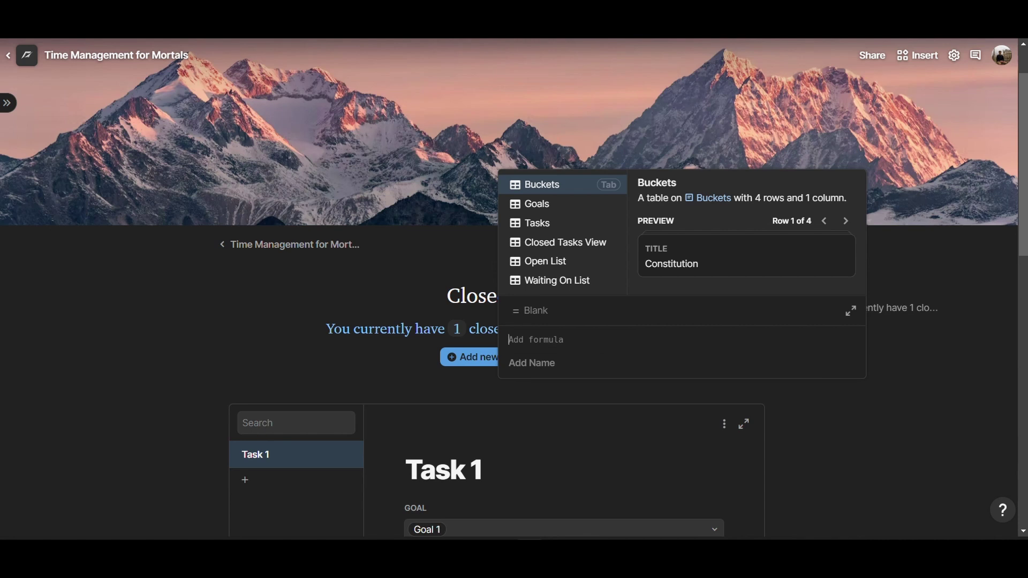
pyautogui.click(483, 387)
pyautogui.click(484, 386)
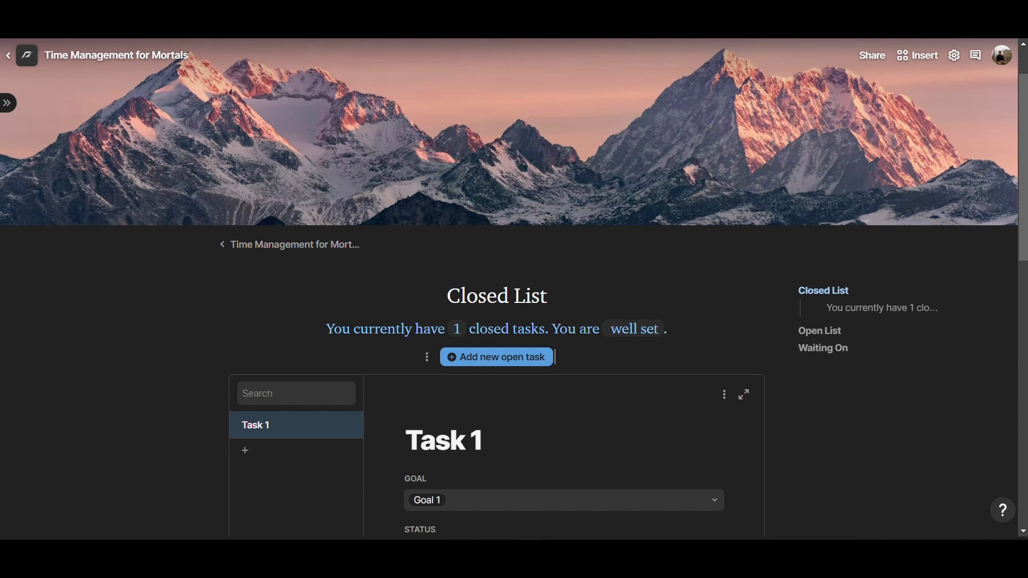
# - Open the closed-task count in the full formula editor
pyautogui.moveTo(326, 328); pyautogui.dragTo(452, 341)
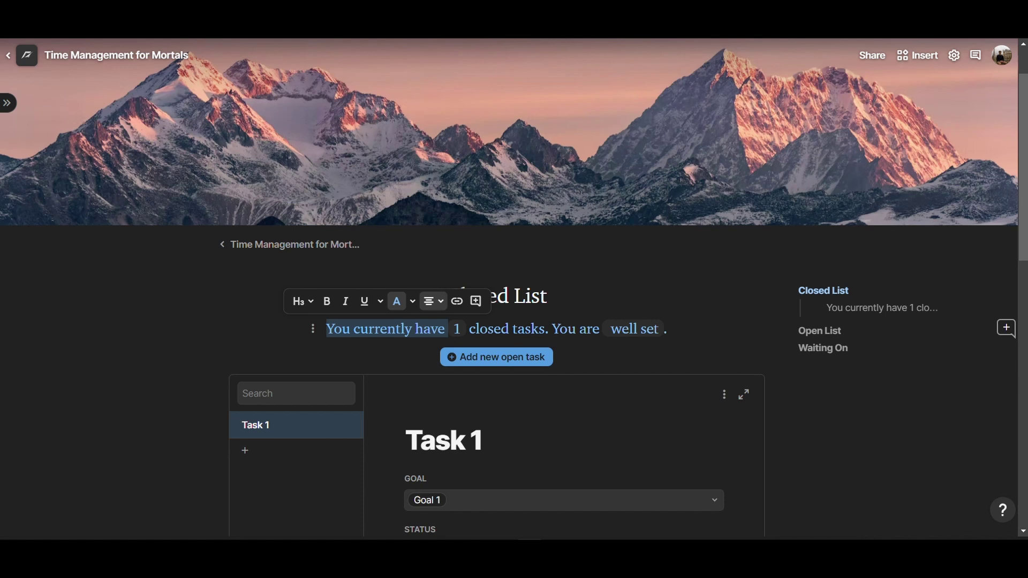
pyautogui.click(457, 334)
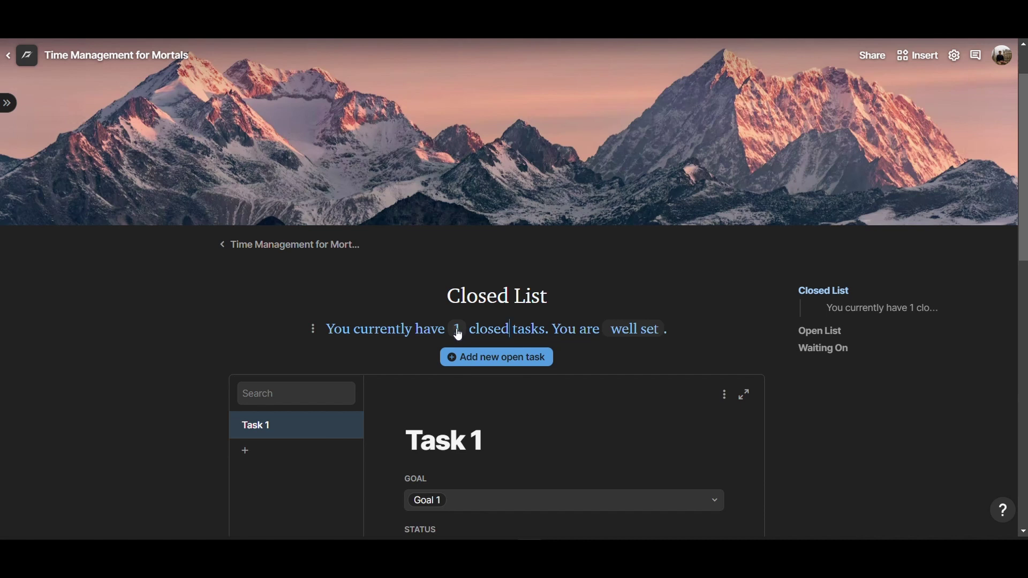
pyautogui.click(459, 333)
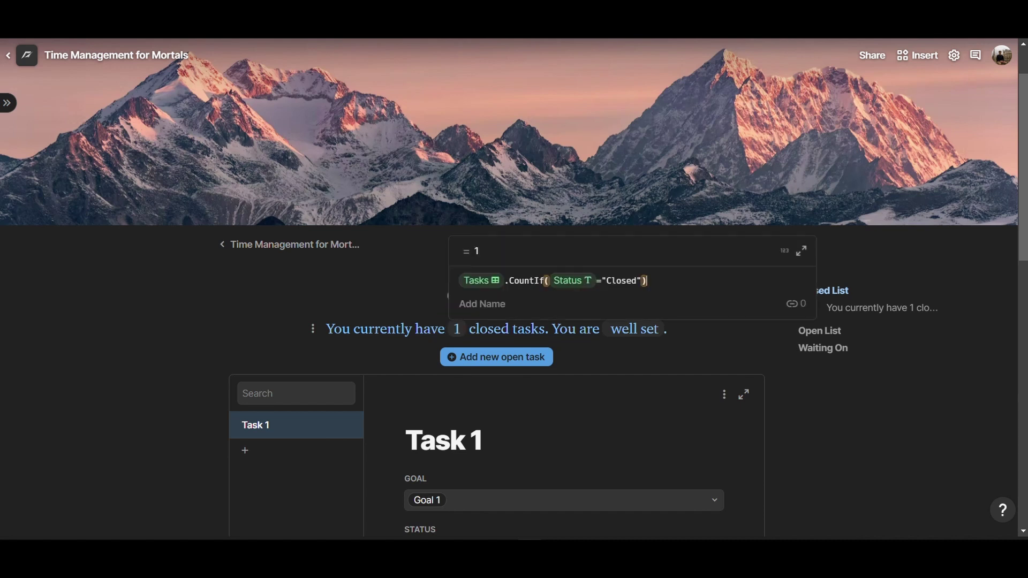
pyautogui.click(801, 252)
pyautogui.click(473, 112)
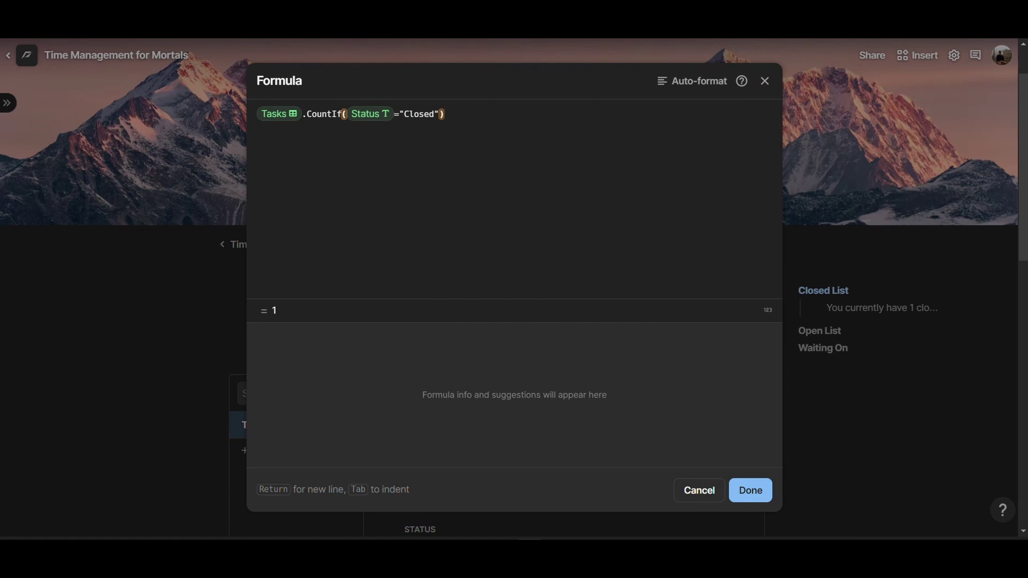
# - Remove the stray word after Tasks.CountIf(Status="Closed") and confirm the formula
pyautogui.click(278, 121)
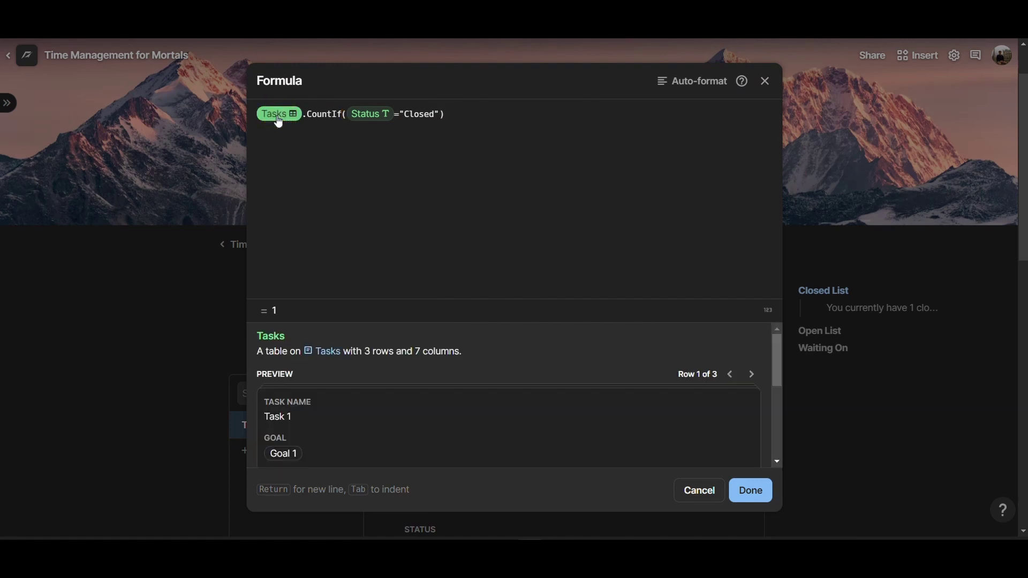
pyautogui.click(514, 116)
pyautogui.write('tasks')
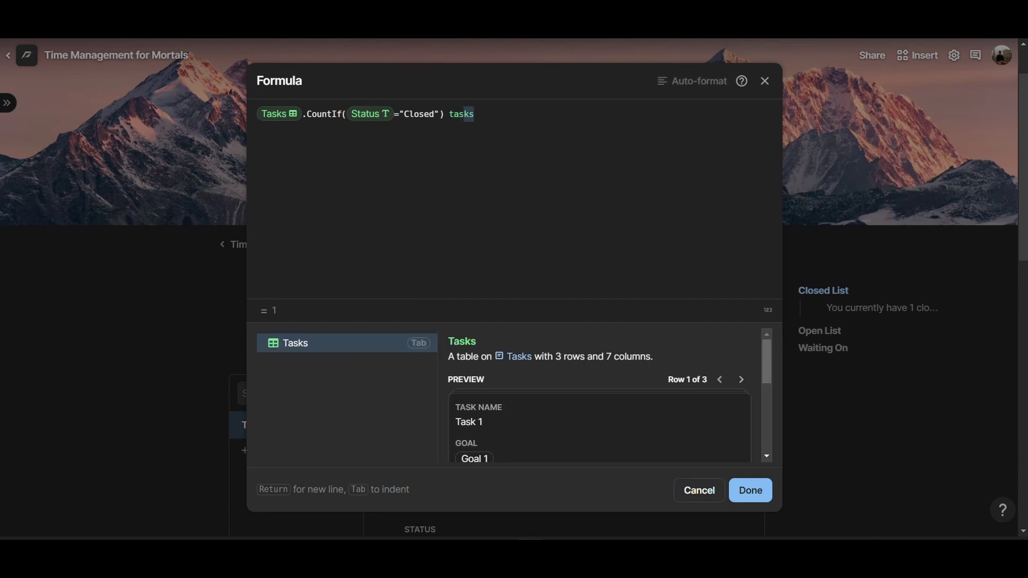
pyautogui.press('BackSpace')
pyautogui.press('BackSpace')
pyautogui.press('BackSpace')
pyautogui.press('BackSpace')
pyautogui.press('BackSpace')
pyautogui.press('BackSpace')
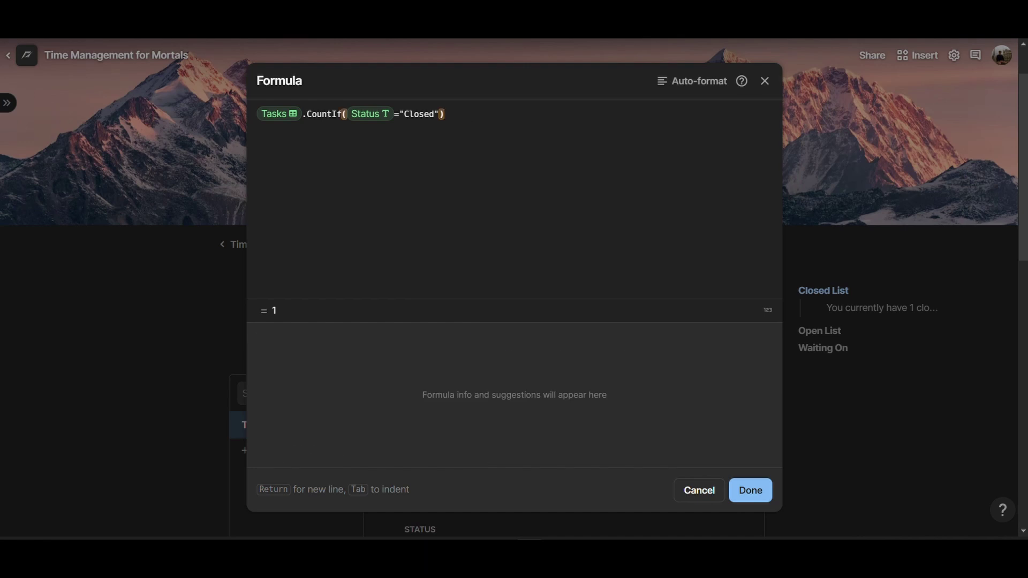
pyautogui.click(307, 114)
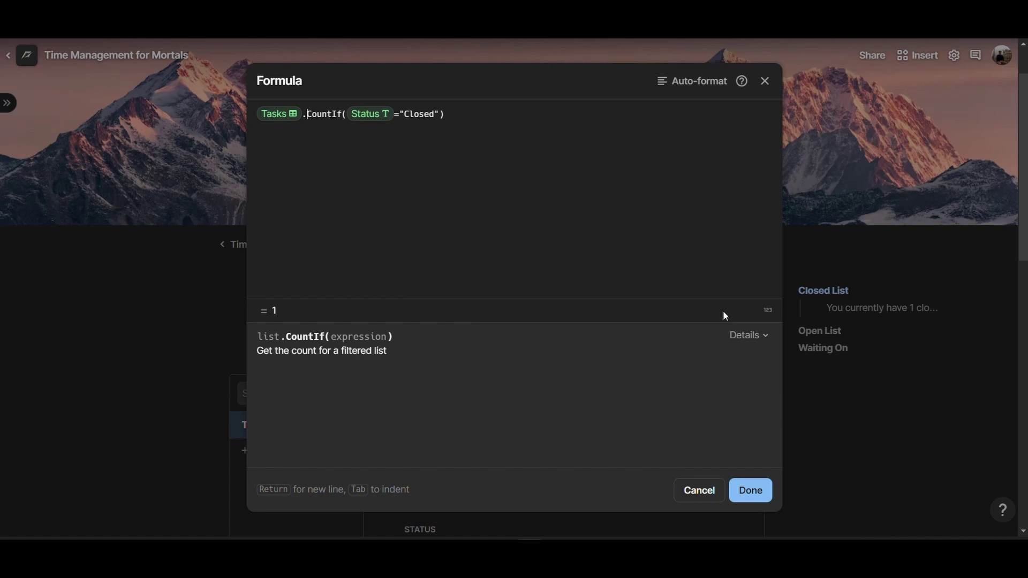
pyautogui.click(750, 490)
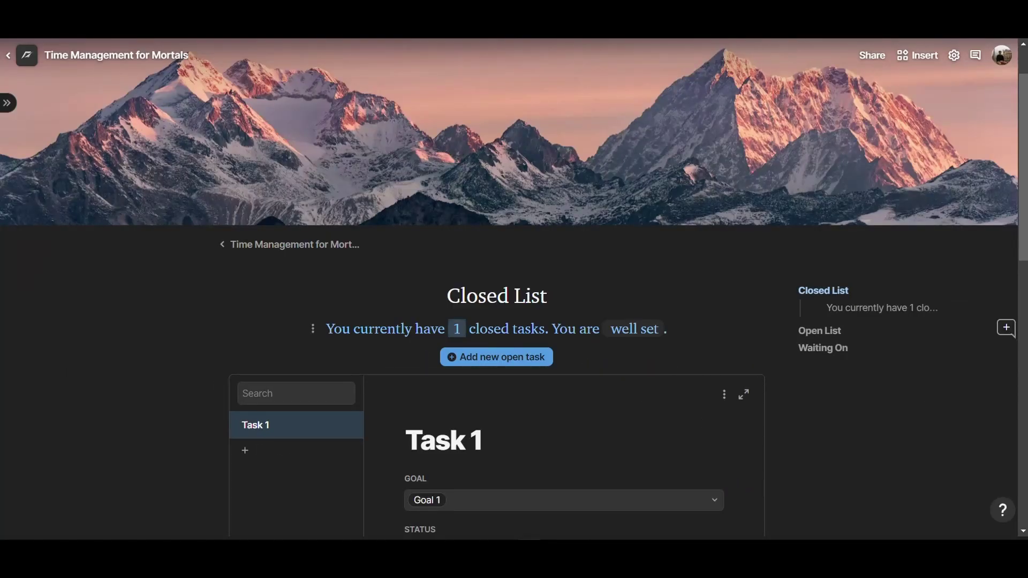
# - Add a blank Closed task below Task 1, raising the summary count to 2
pyautogui.click(550, 329)
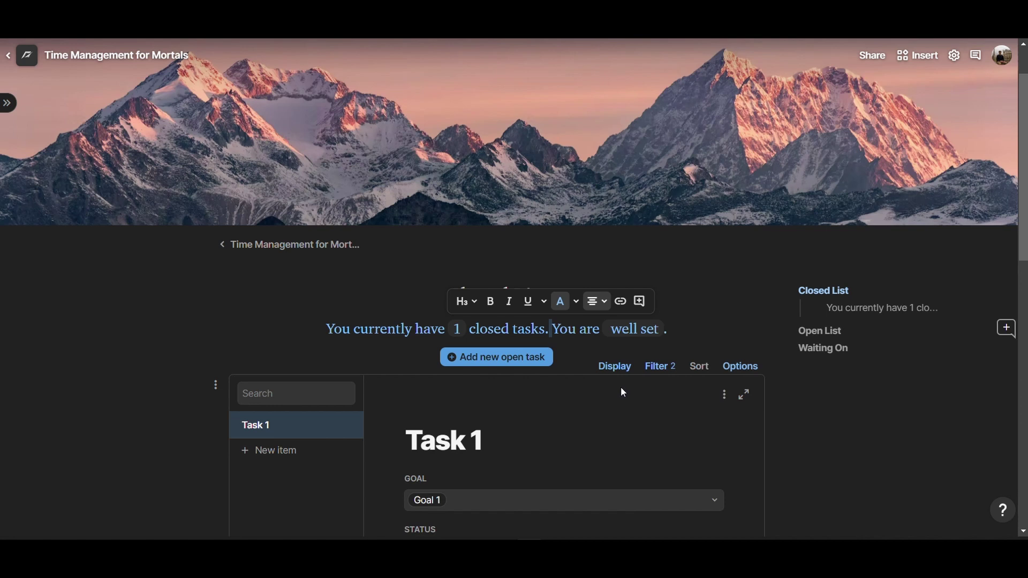
pyautogui.scroll(-1, 621, 392)
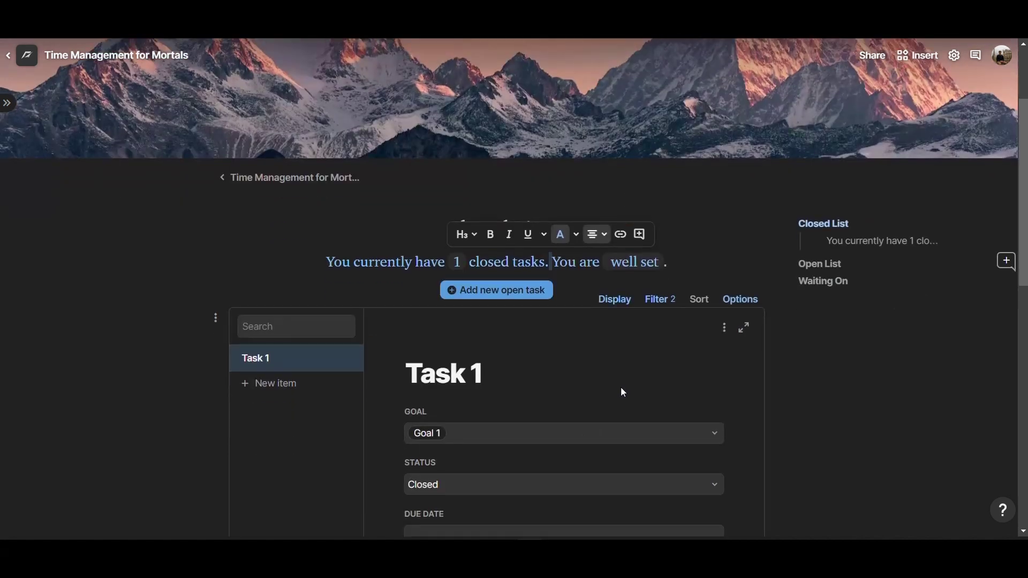
pyautogui.click(293, 385)
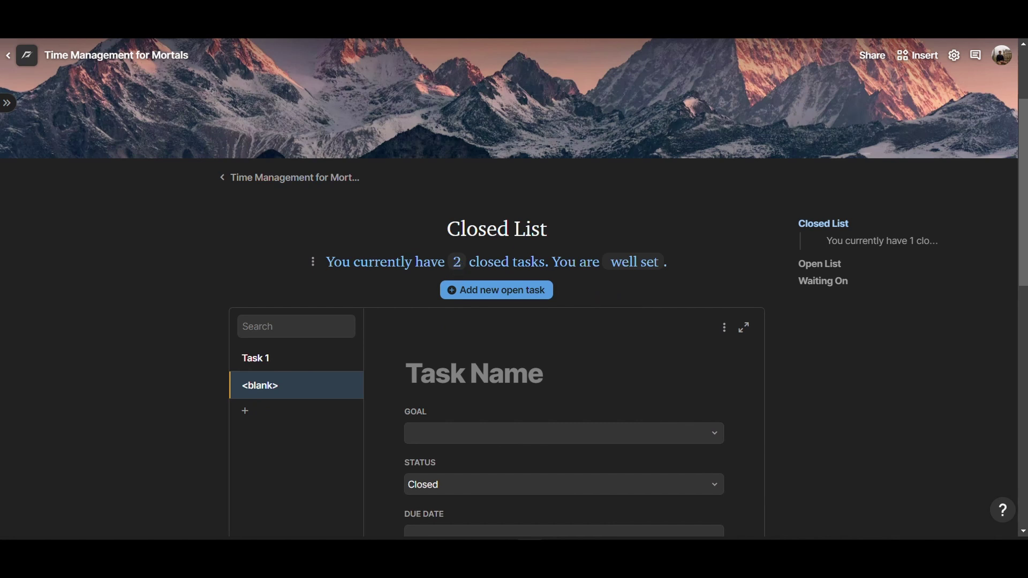
pyautogui.moveTo(552, 263); pyautogui.dragTo(600, 262)
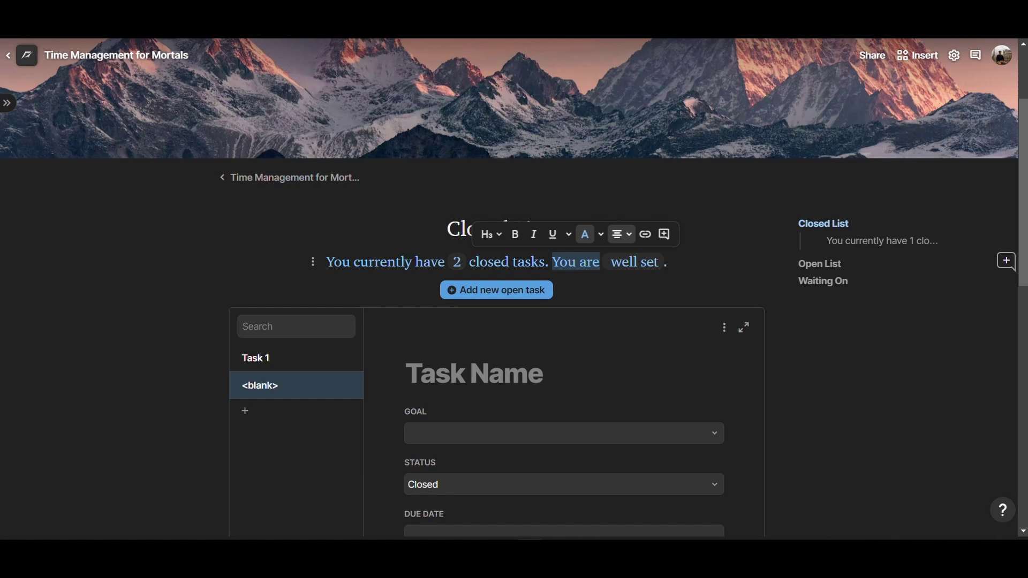
pyautogui.click(637, 263)
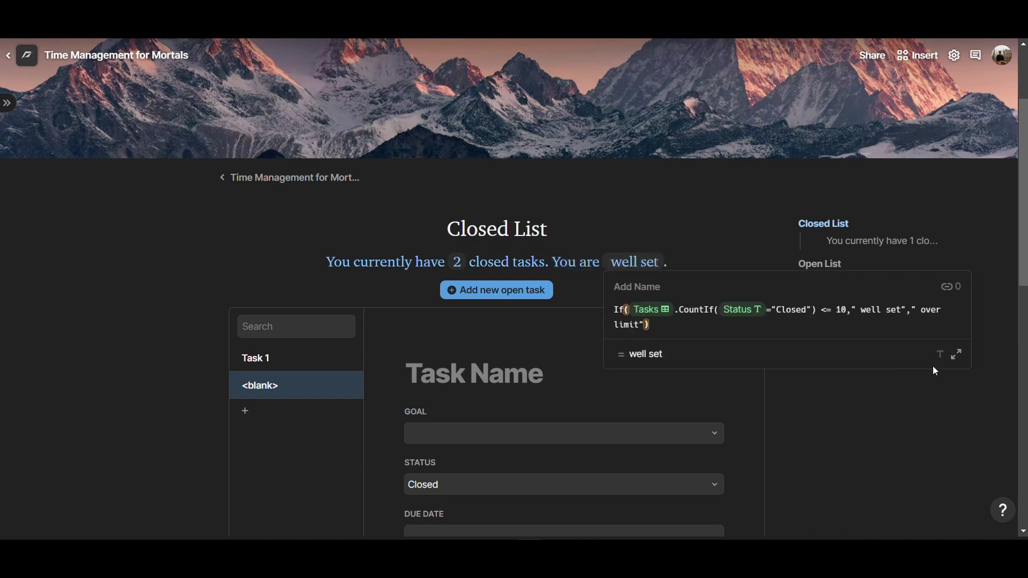
pyautogui.click(957, 356)
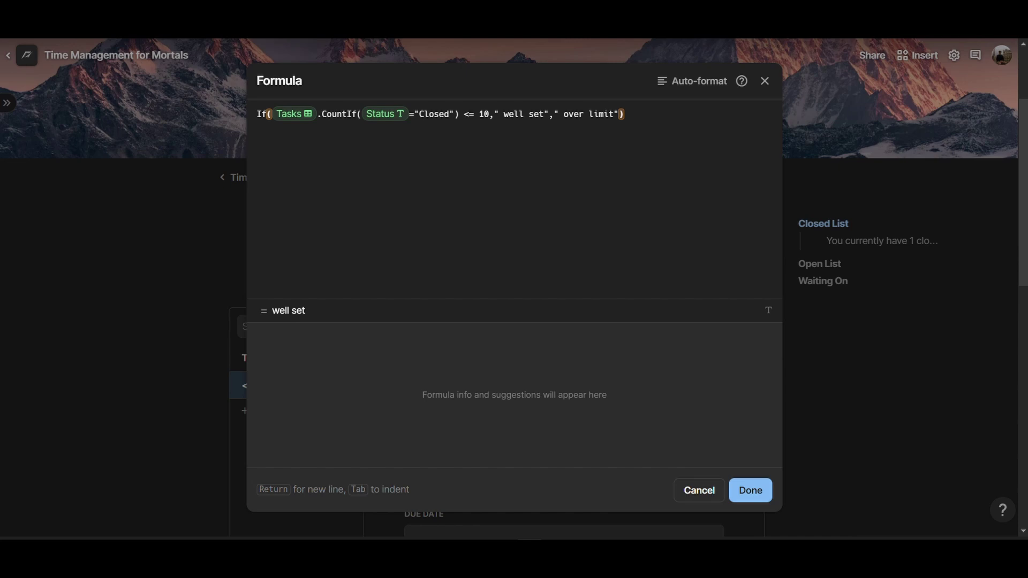
pyautogui.moveTo(460, 113); pyautogui.dragTo(474, 114)
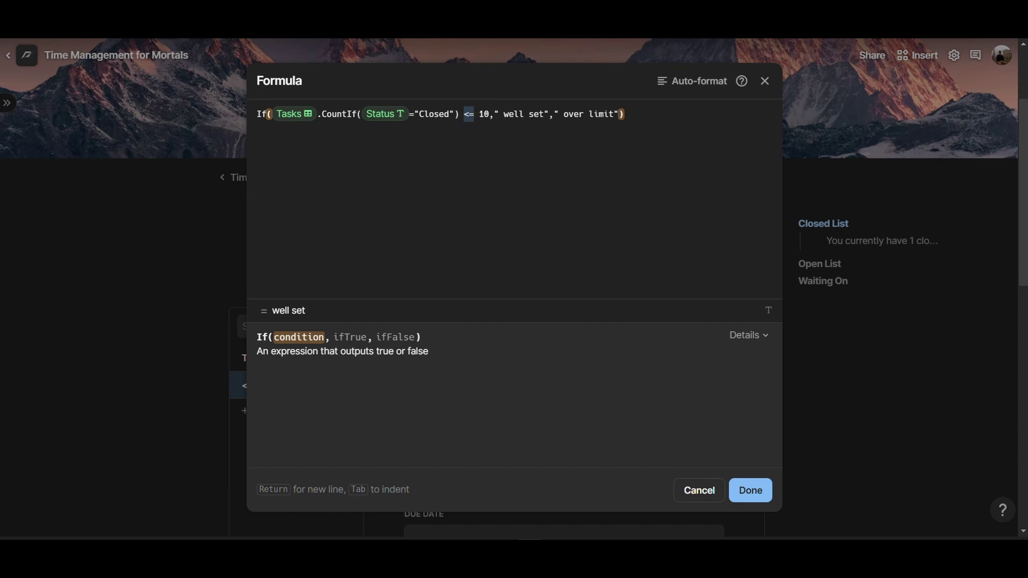
pyautogui.moveTo(543, 113); pyautogui.dragTo(504, 114)
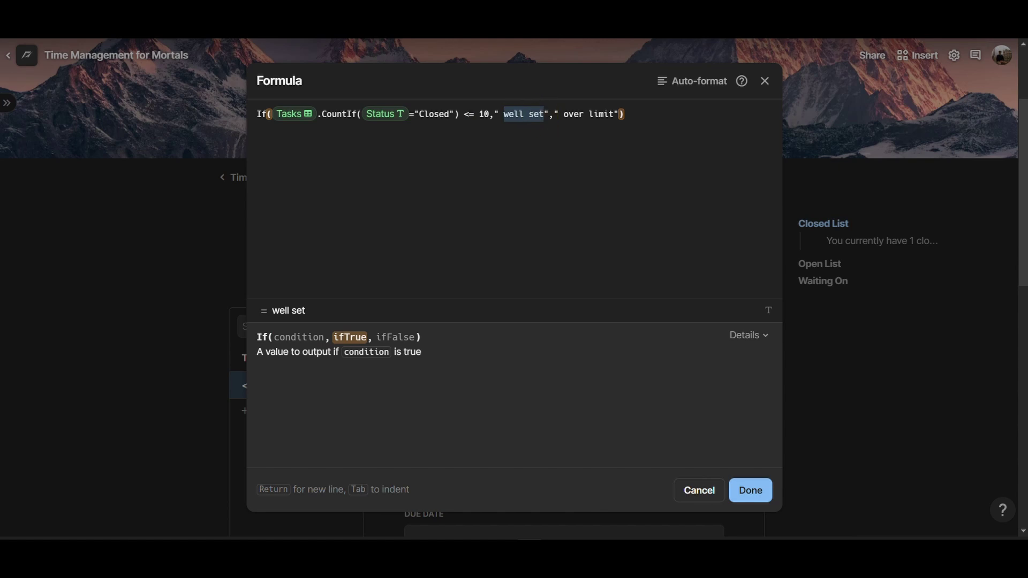
pyautogui.click(640, 118)
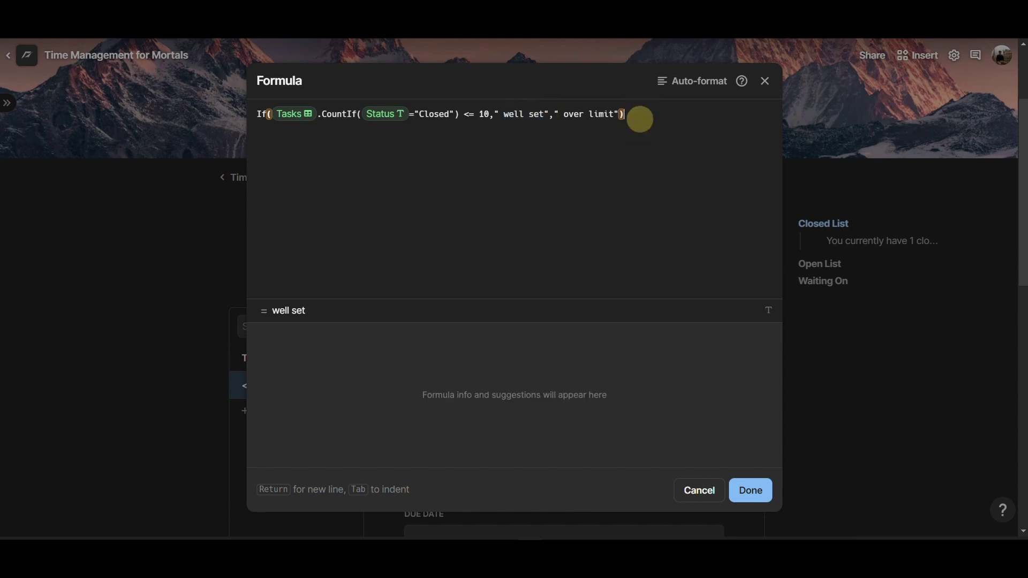
pyautogui.click(764, 81)
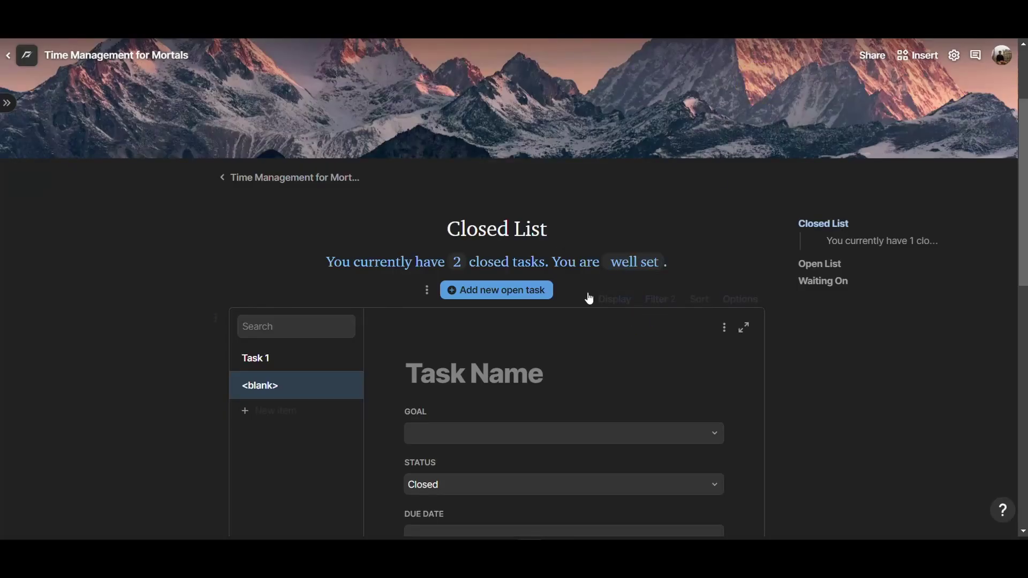
# - Add nine more blank closed tasks so the summary reads 11 closed tasks, over limit
pyautogui.scroll(-1, 514, 327)
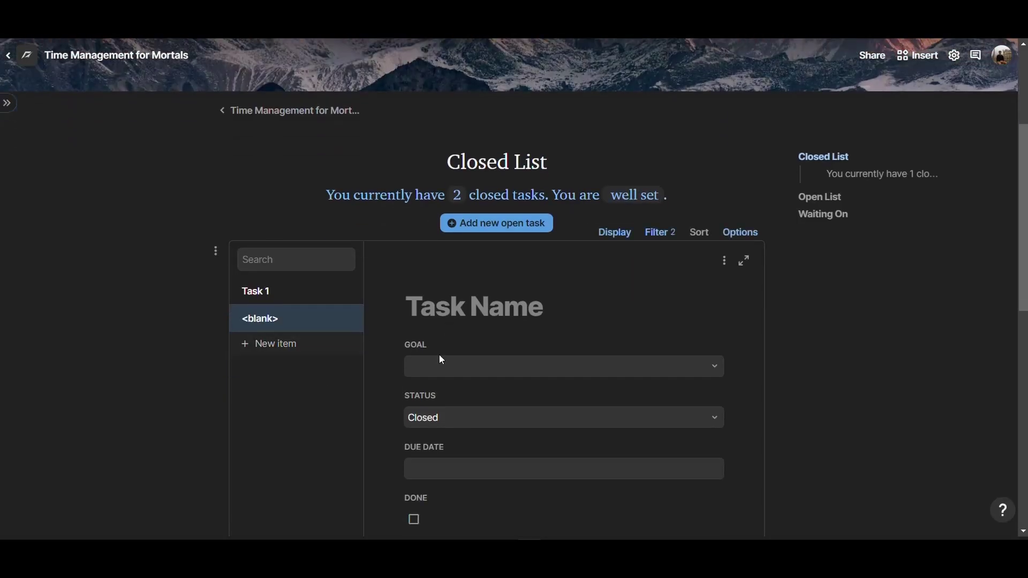
pyautogui.click(312, 351)
pyautogui.click(303, 376)
pyautogui.click(295, 402)
pyautogui.click(294, 429)
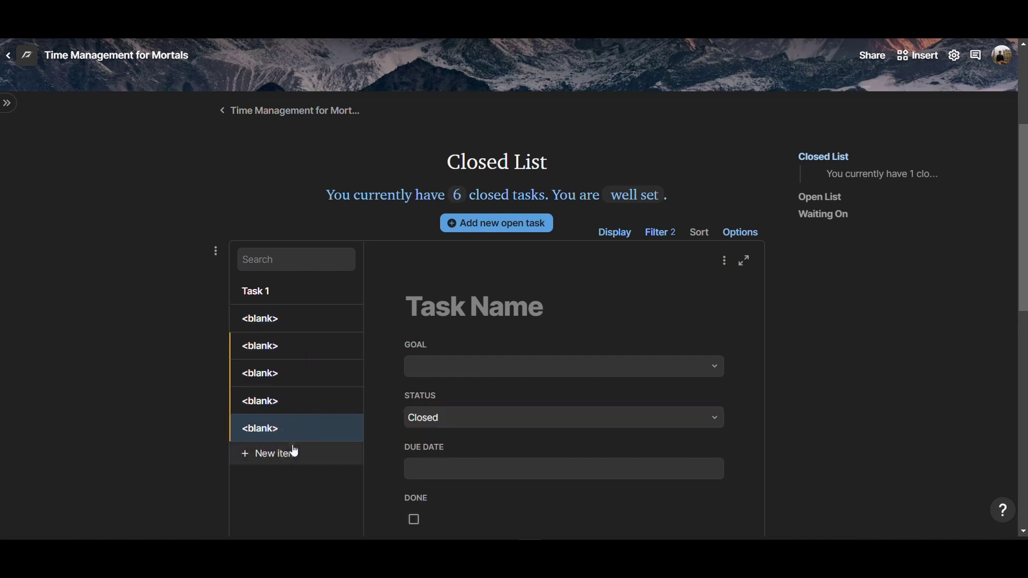
pyautogui.click(294, 453)
pyautogui.click(291, 482)
pyautogui.scroll(-1, 293, 471)
pyautogui.click(298, 451)
pyautogui.click(292, 469)
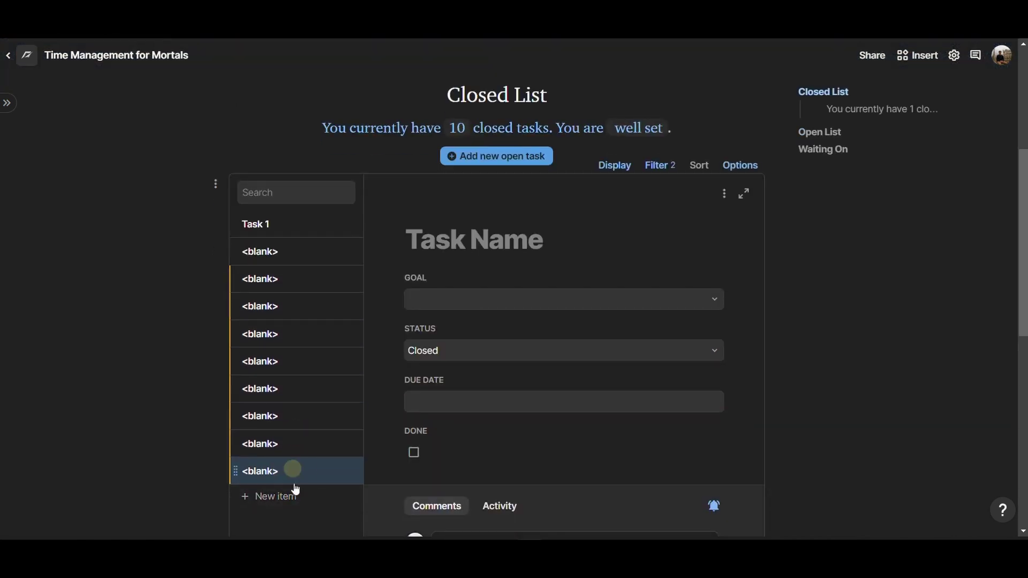
pyautogui.click(297, 487)
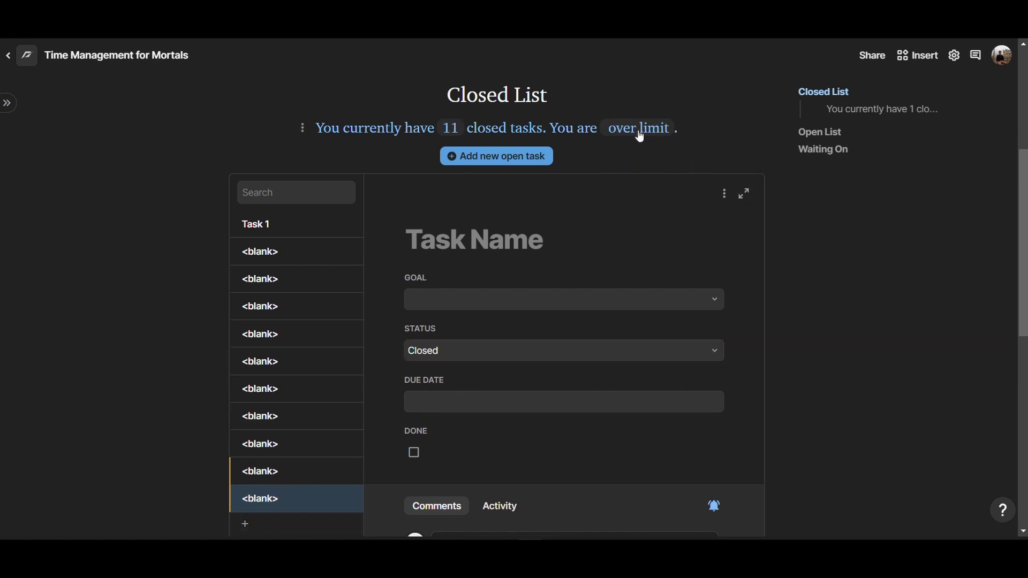
pyautogui.scroll(1, 647, 181)
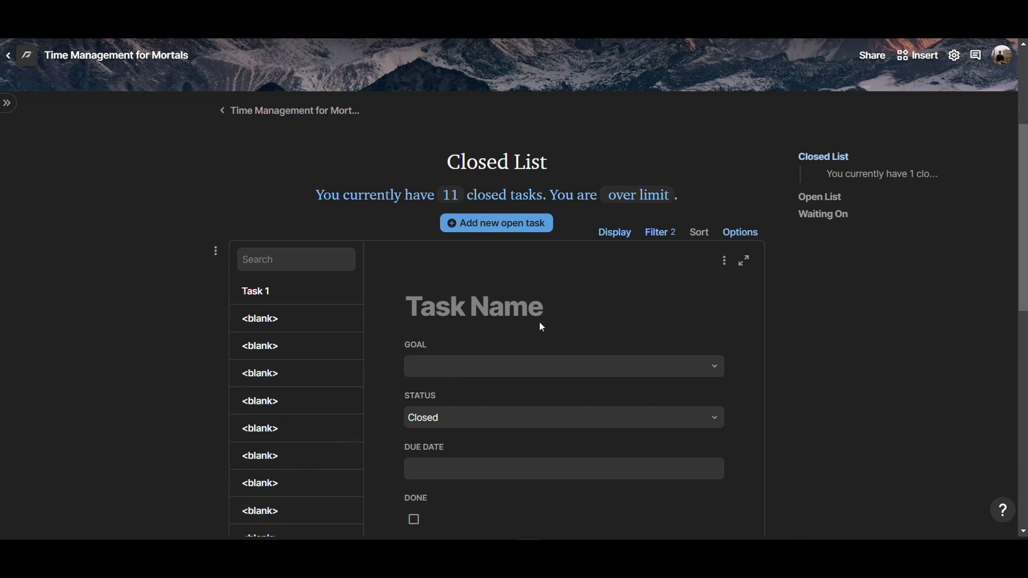
pyautogui.scroll(1, 534, 390)
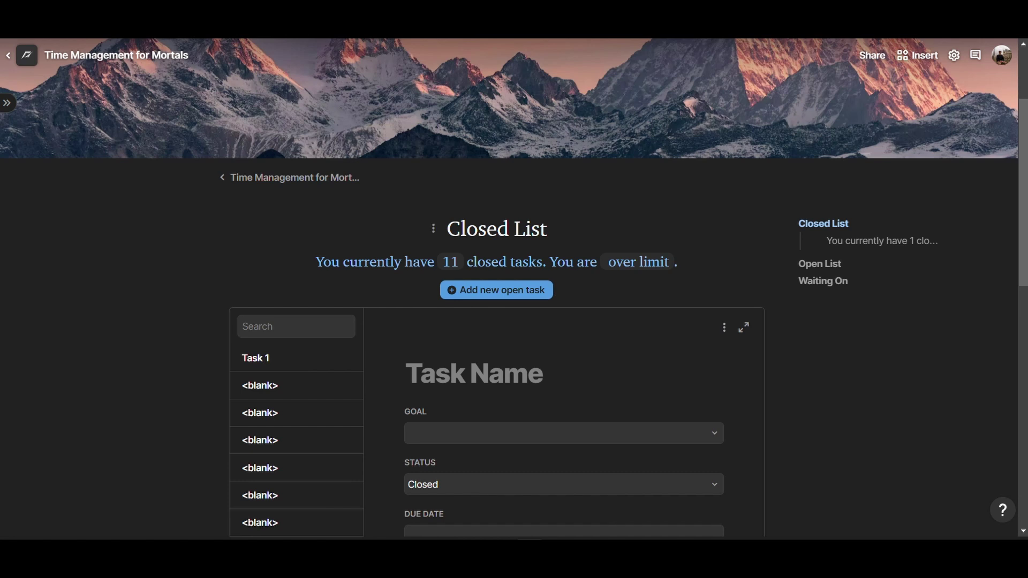
# - Browse button types with /butt on a new line below the add-task button, then discard it
pyautogui.press('Return')
pyautogui.write('/butt')
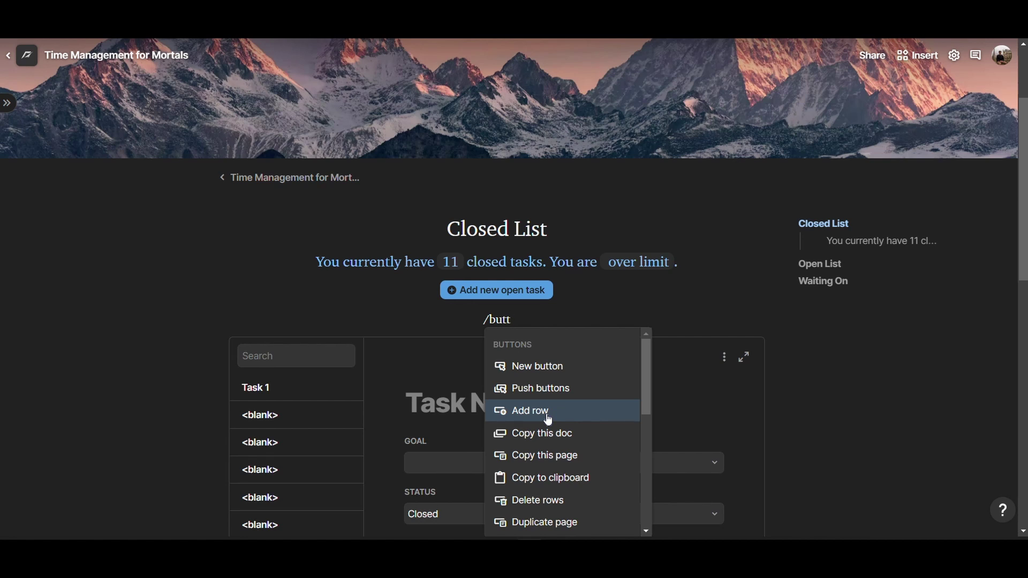
pyautogui.press('BackSpace')
pyautogui.press('BackSpace')
pyautogui.press('BackSpace')
pyautogui.press('BackSpace')
pyautogui.press('BackSpace')
pyautogui.press('BackSpace')
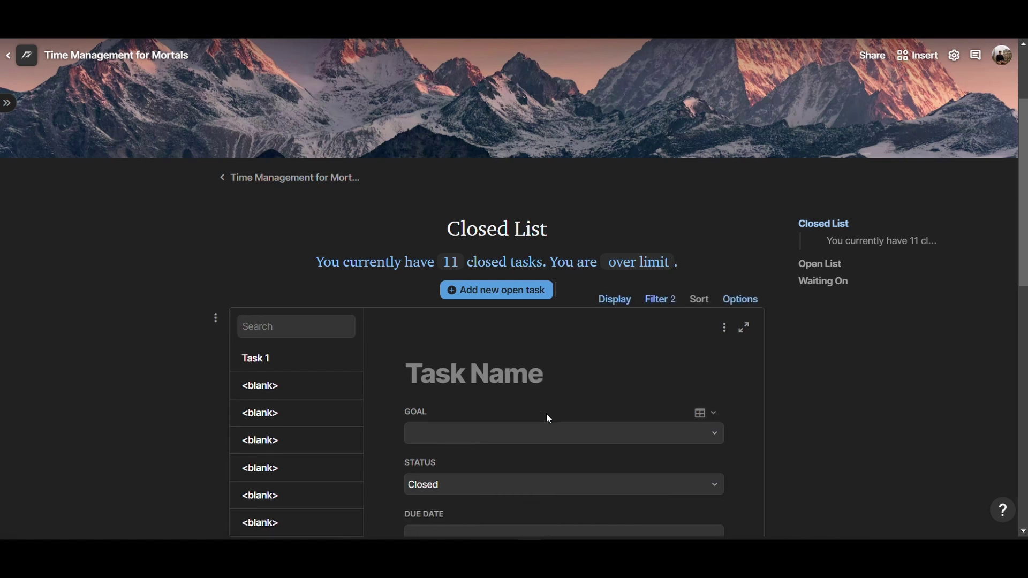
# - Set the Add new open task button's action to Add row in the Open List table
pyautogui.click(506, 299)
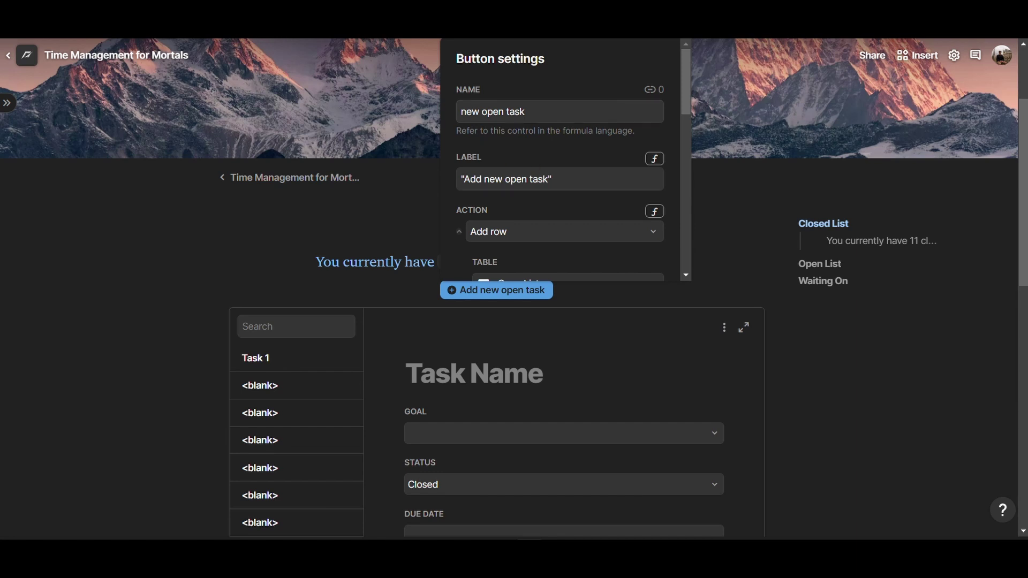
pyautogui.scroll(-2, 521, 223)
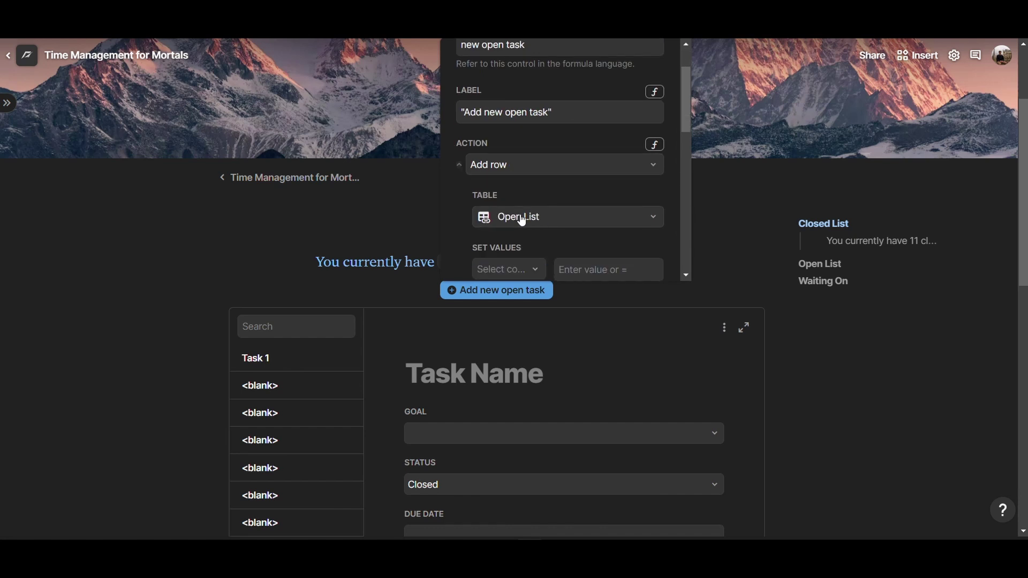
pyautogui.click(523, 165)
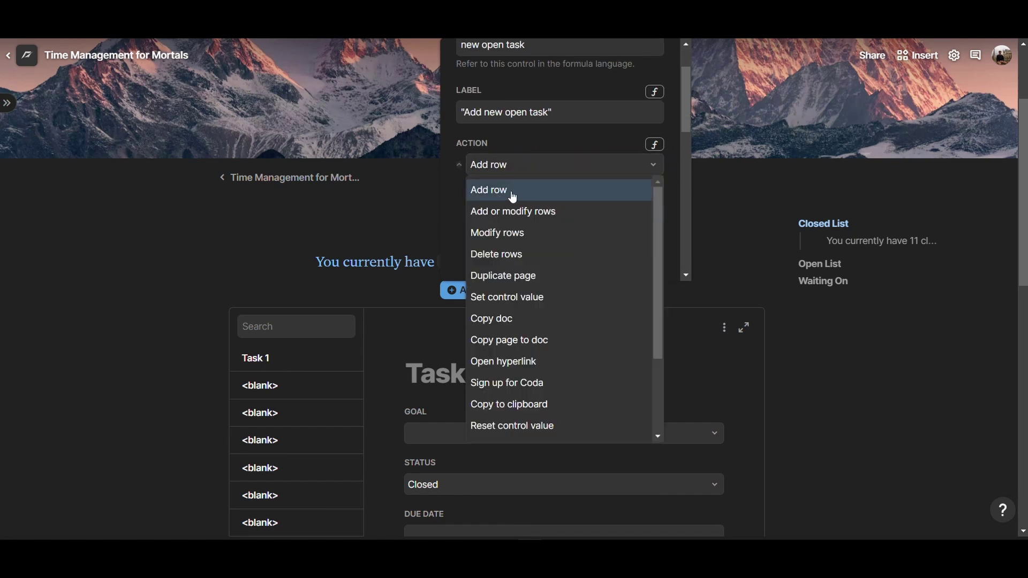
pyautogui.click(512, 192)
pyautogui.scroll(-2, 522, 200)
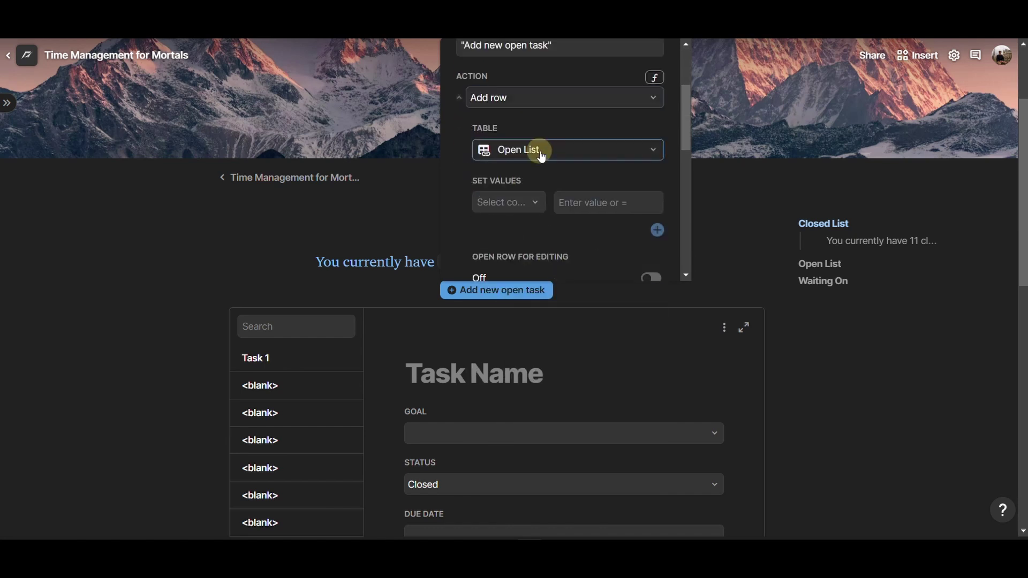
pyautogui.click(556, 155)
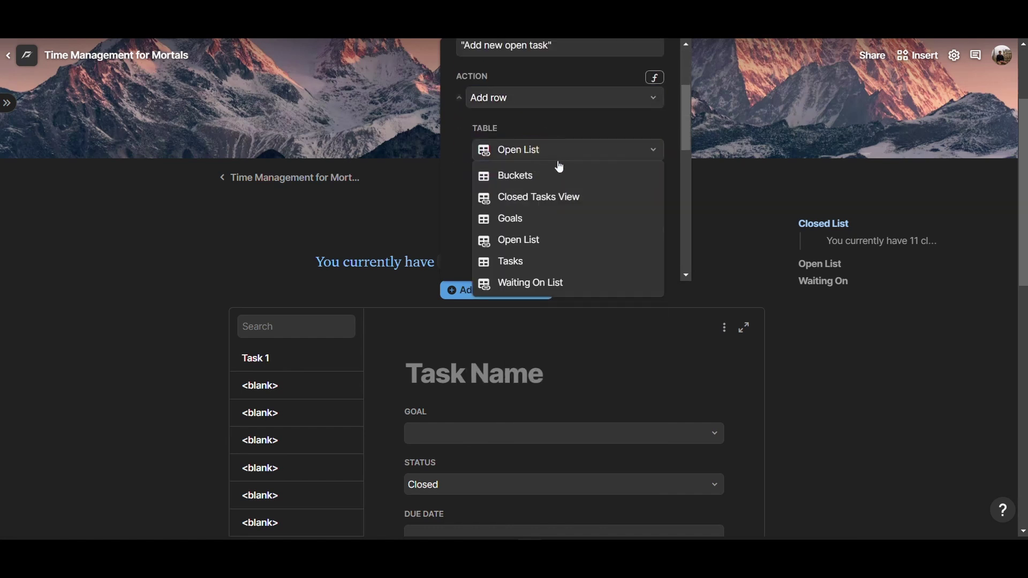
pyautogui.click(490, 249)
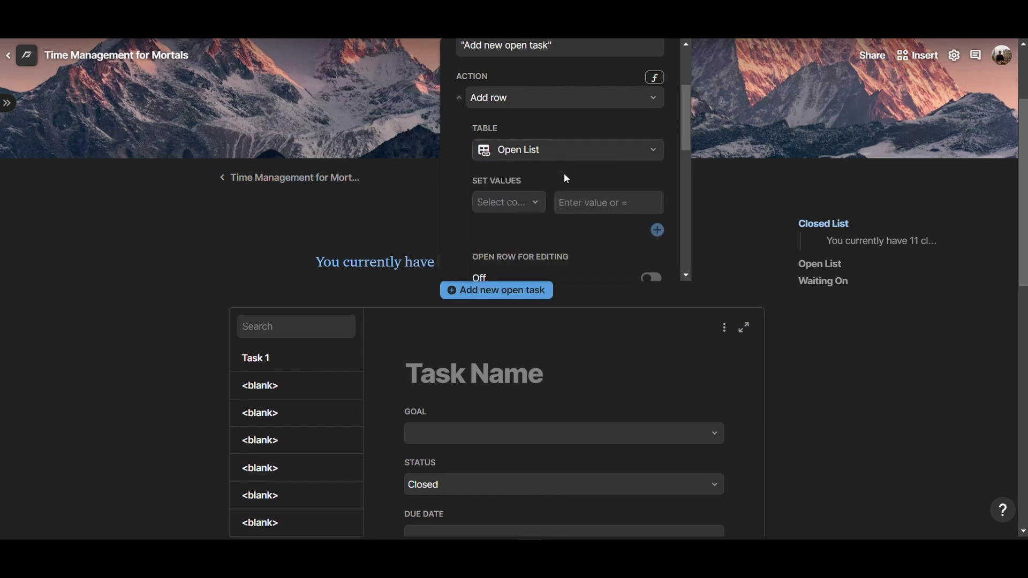
pyautogui.scroll(-1, 563, 172)
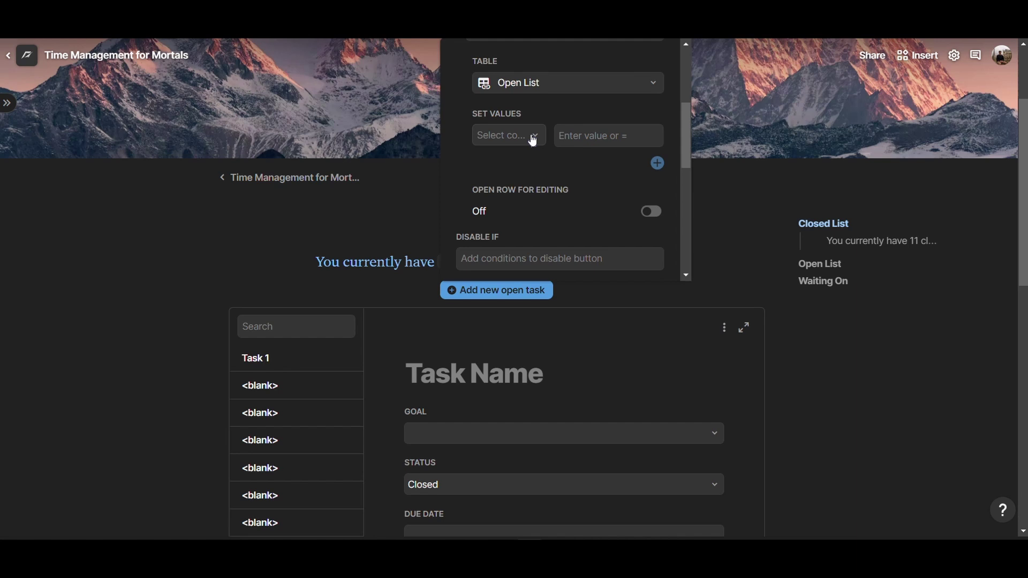
# - Have the button set the new row's Due Date column to Now()
pyautogui.click(533, 137)
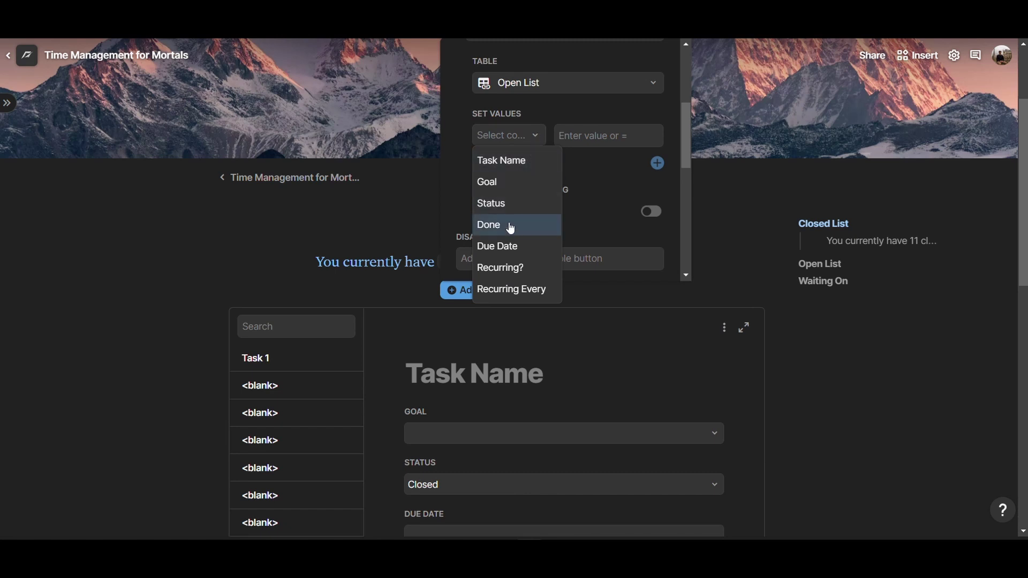
pyautogui.click(507, 246)
pyautogui.click(590, 134)
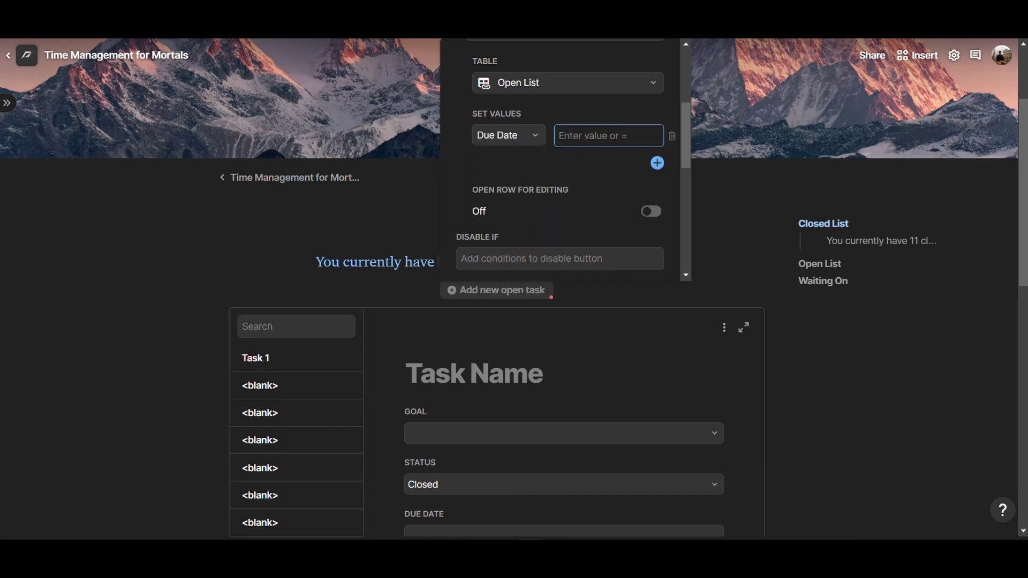
pyautogui.write('=')
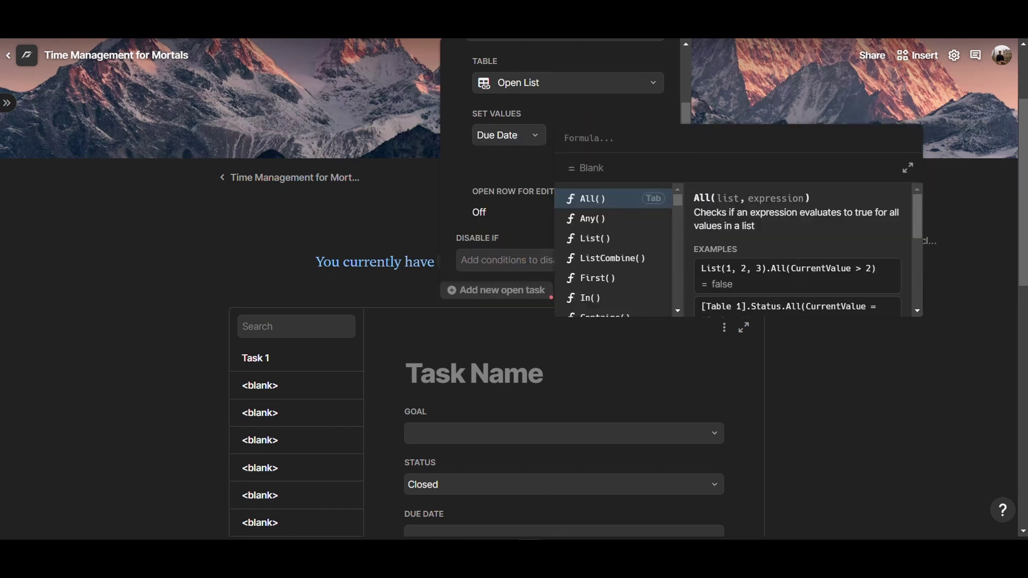
pyautogui.write('now(')
pyautogui.press('capslock')
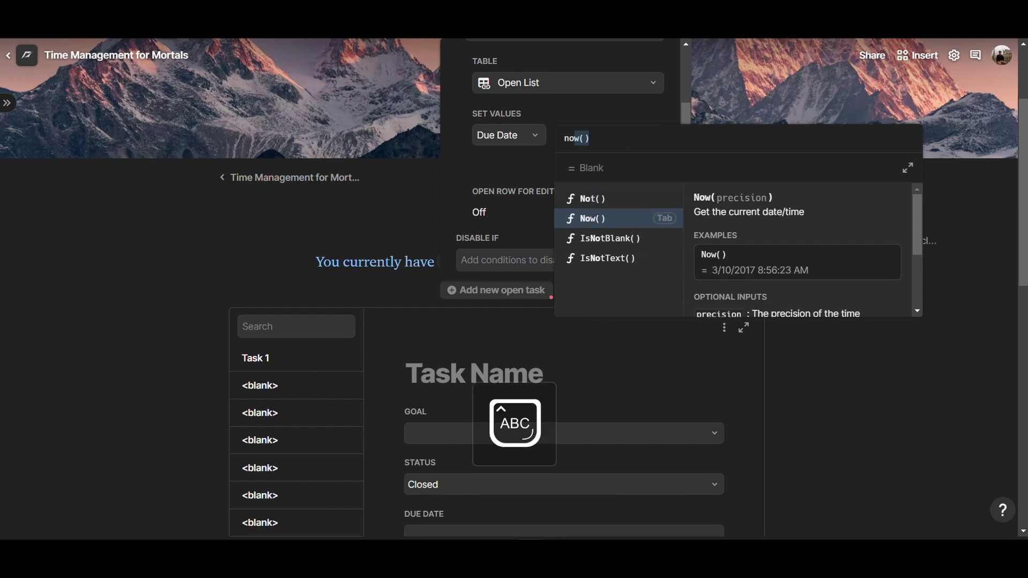
pyautogui.press('capslock')
pyautogui.press('Tab')
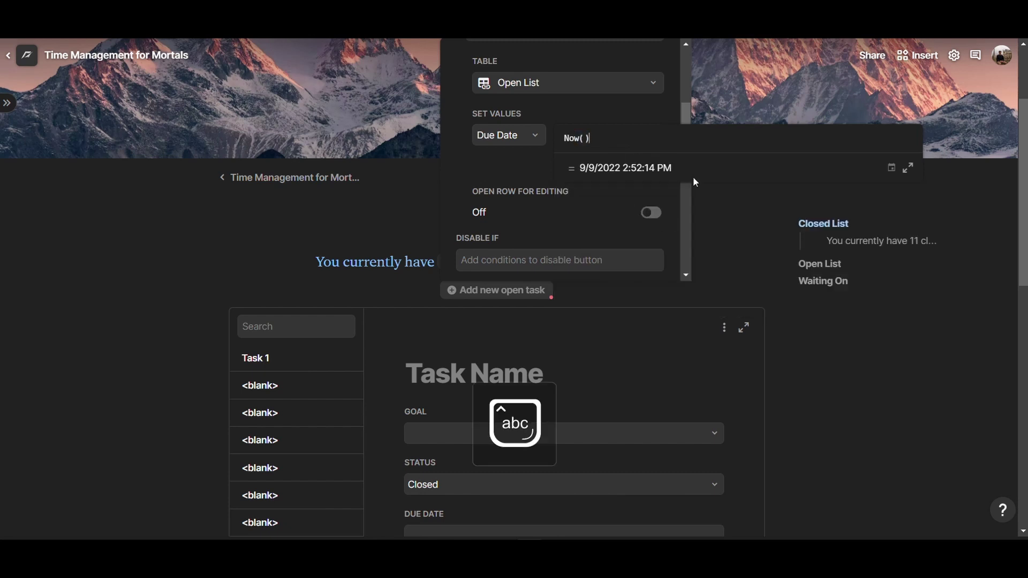
pyautogui.press('Return')
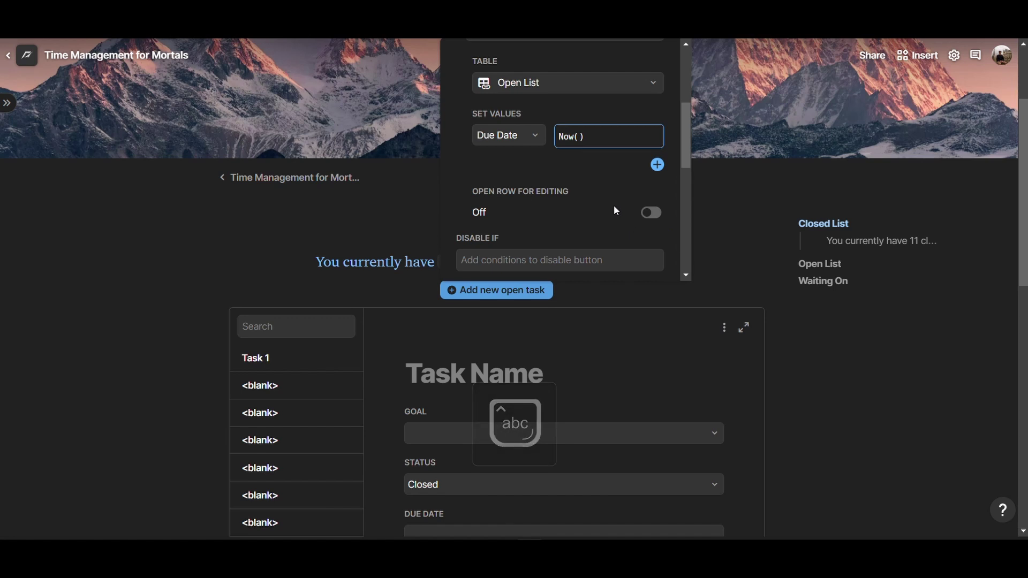
pyautogui.click(577, 172)
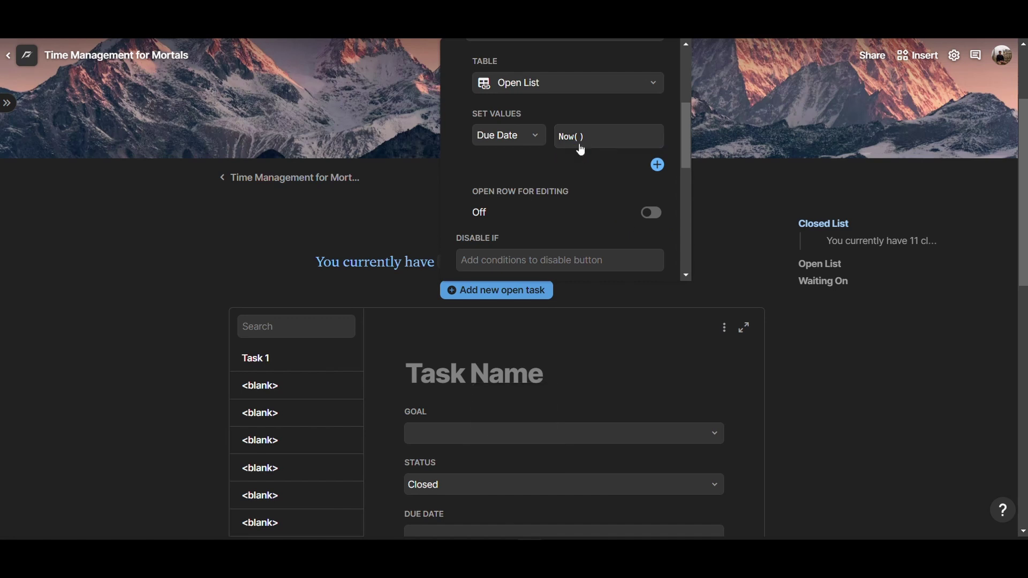
# - Change the Add new open task button's size from Small to Medium
pyautogui.scroll(-3, 528, 185)
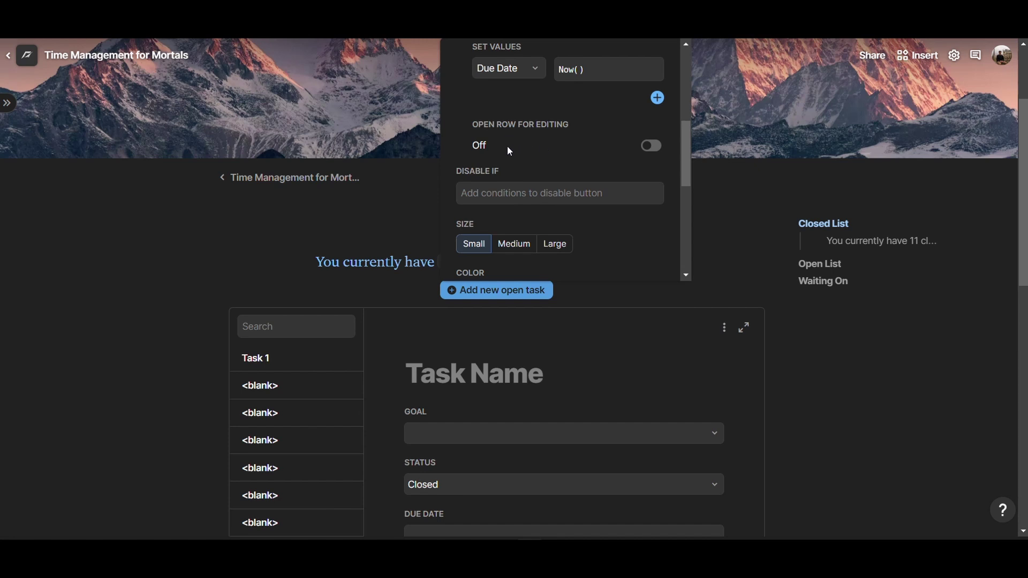
pyautogui.scroll(-3, 656, 152)
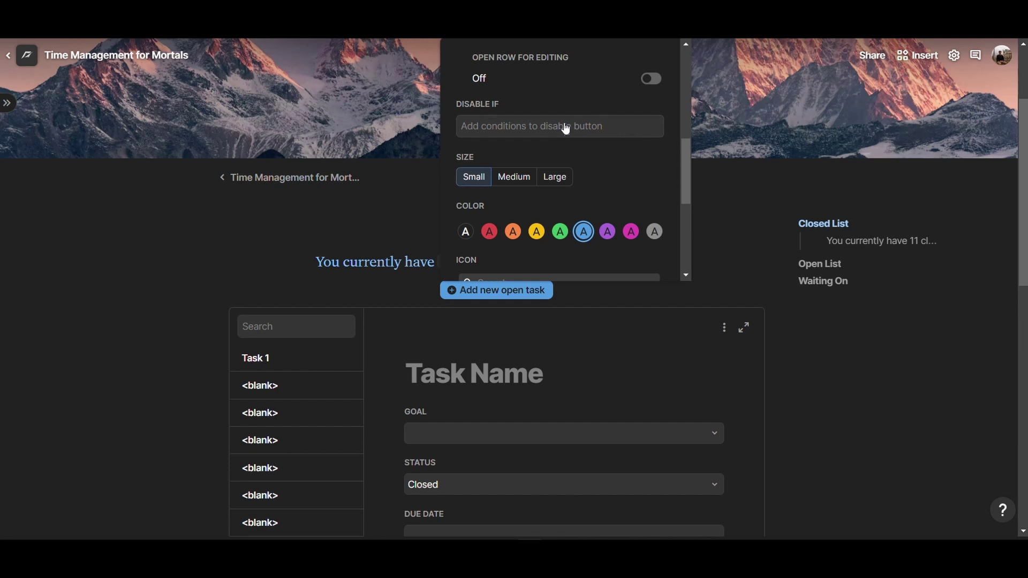
pyautogui.scroll(-3, 560, 146)
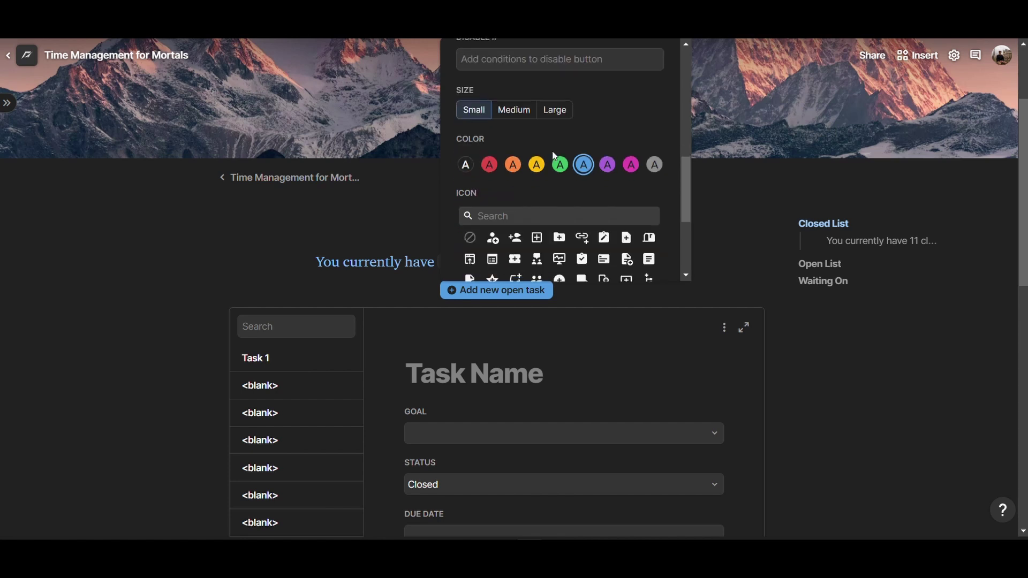
pyautogui.click(518, 111)
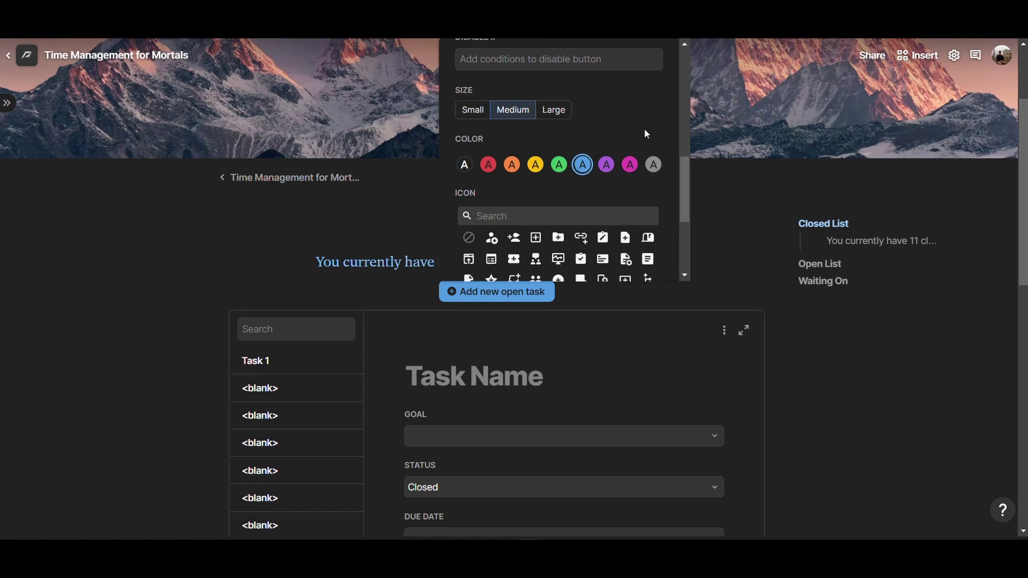
pyautogui.scroll(-3, 603, 191)
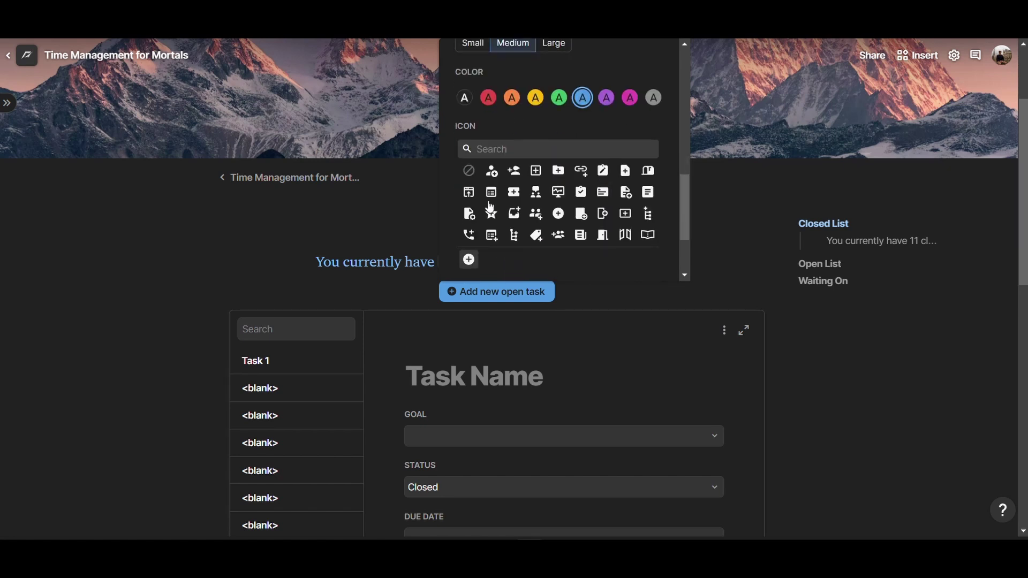
pyautogui.scroll(-5, 605, 163)
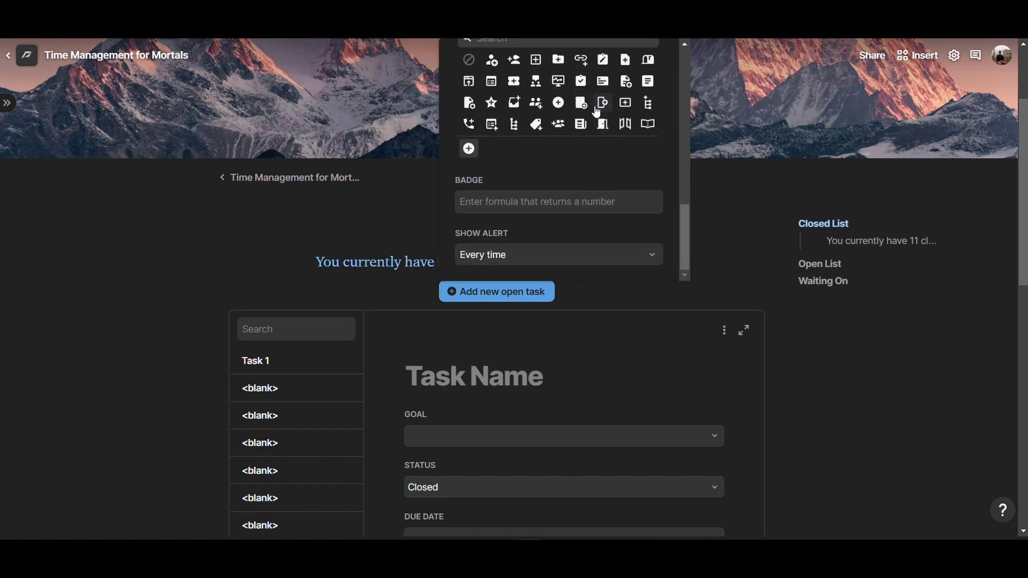
# - Press Add new open task and check the new Open row dated 9/9/2022 in Open List
pyautogui.scroll(-3, 588, 291)
pyautogui.scroll(4, 576, 268)
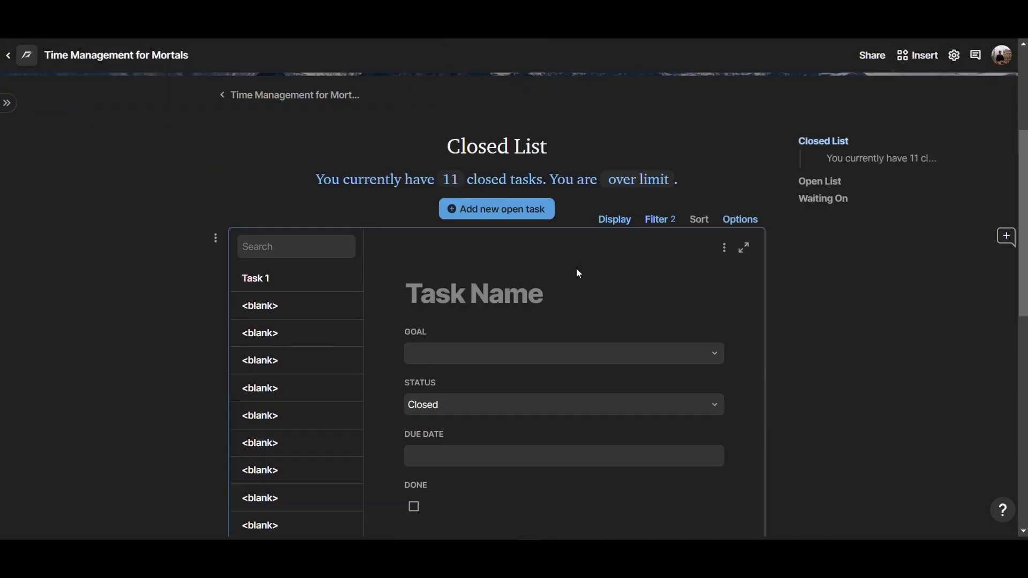
pyautogui.click(512, 240)
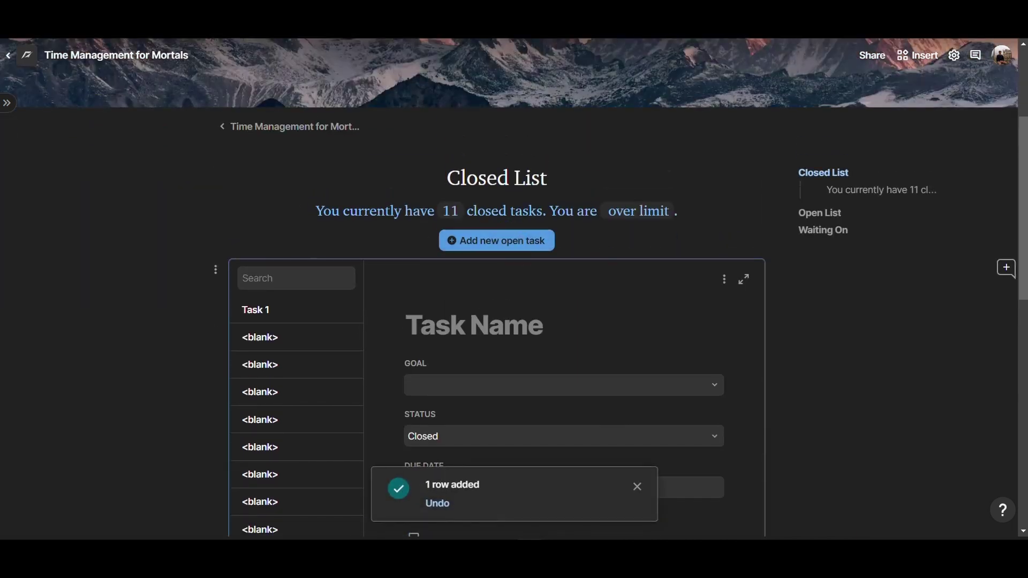
pyautogui.scroll(-9, 537, 239)
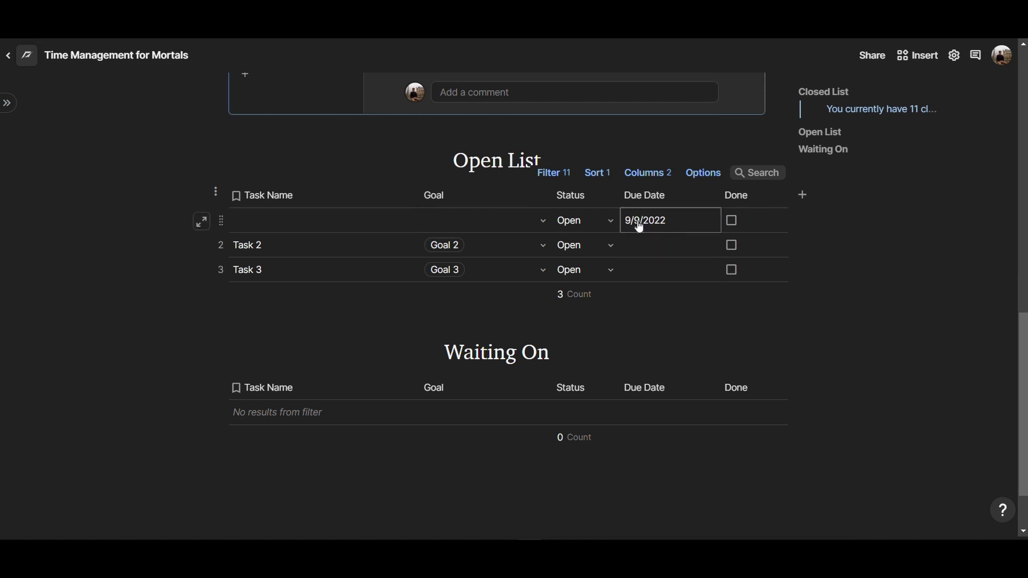
pyautogui.scroll(8, 640, 231)
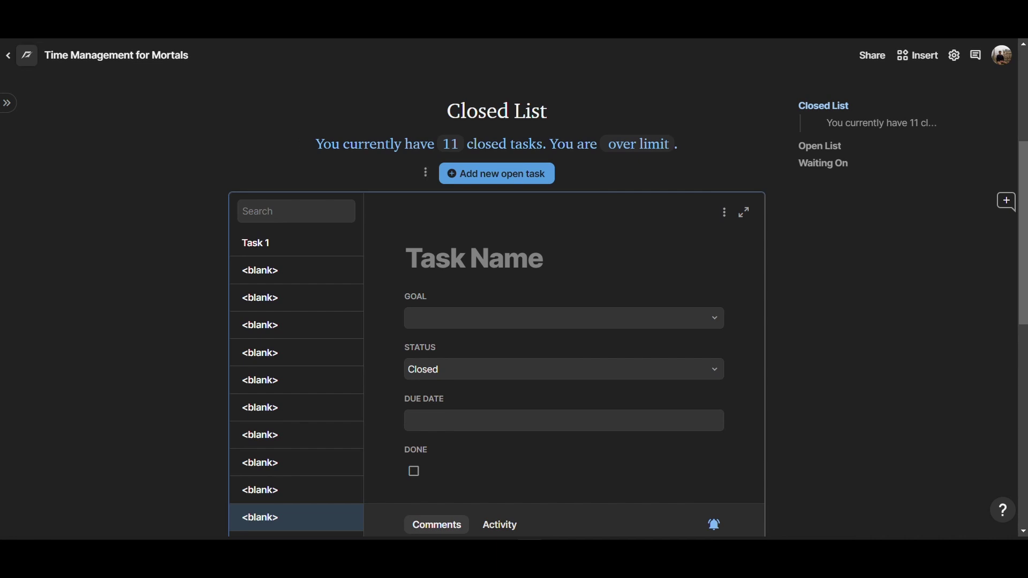
# - Reopen the Add new open task button's settings, showing its Open List row action and Medium size
pyautogui.click(501, 174)
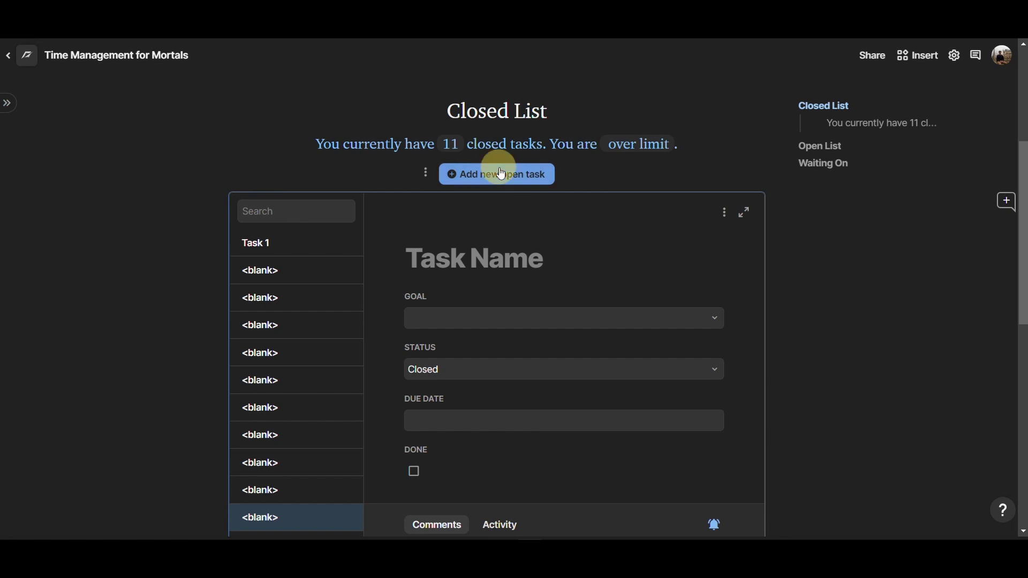
pyautogui.scroll(-3, 584, 298)
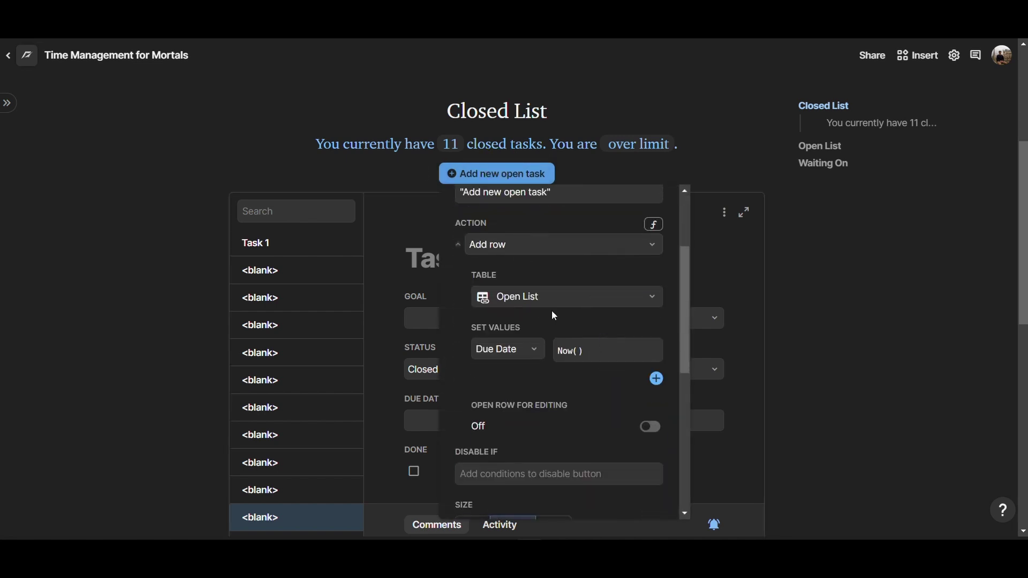
pyautogui.scroll(-3, 551, 310)
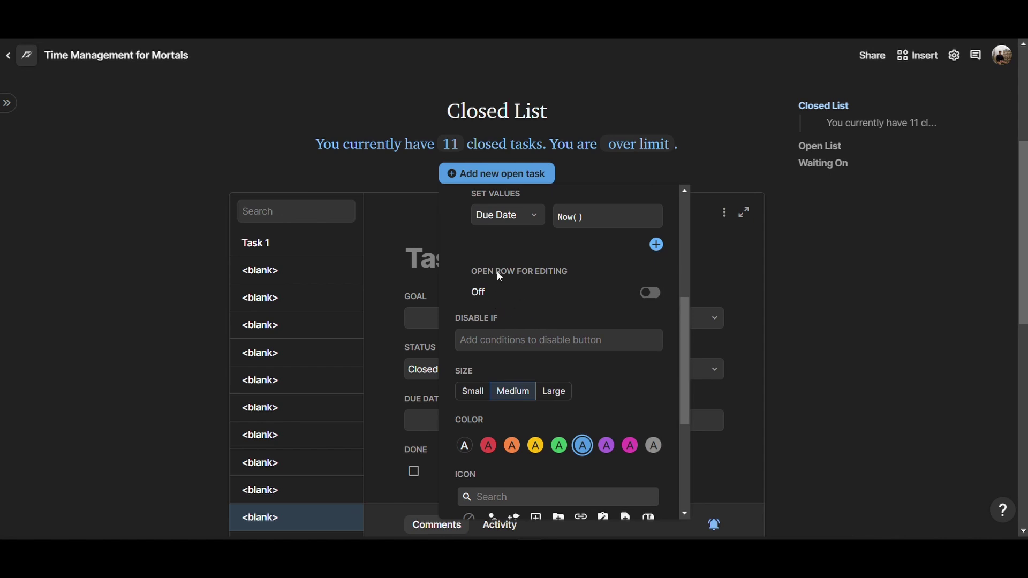
# - Turn on Open row for editing for the button, then use it to add an open task named 'test task'
pyautogui.click(657, 295)
pyautogui.press('Escape')
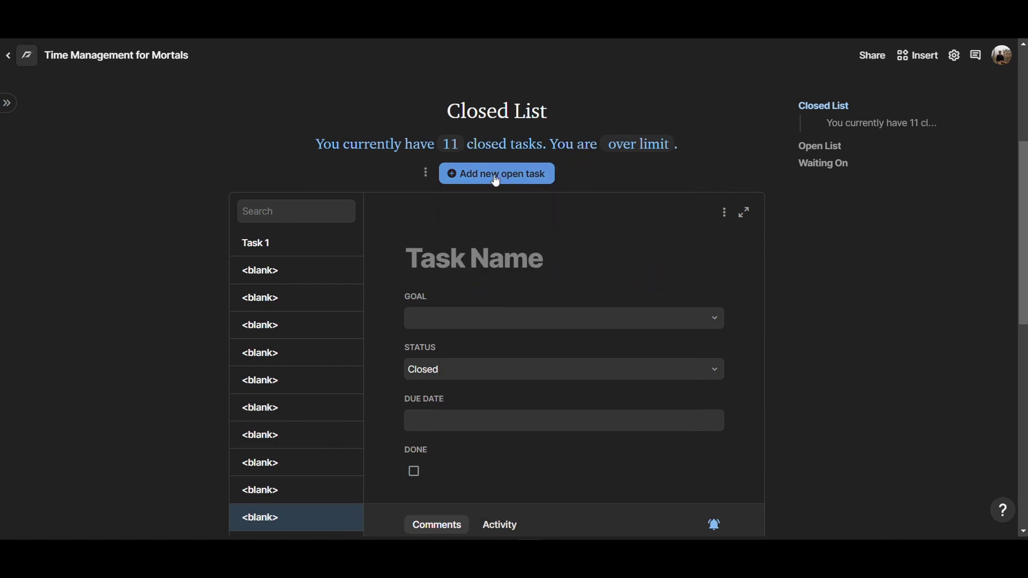
pyautogui.click(493, 175)
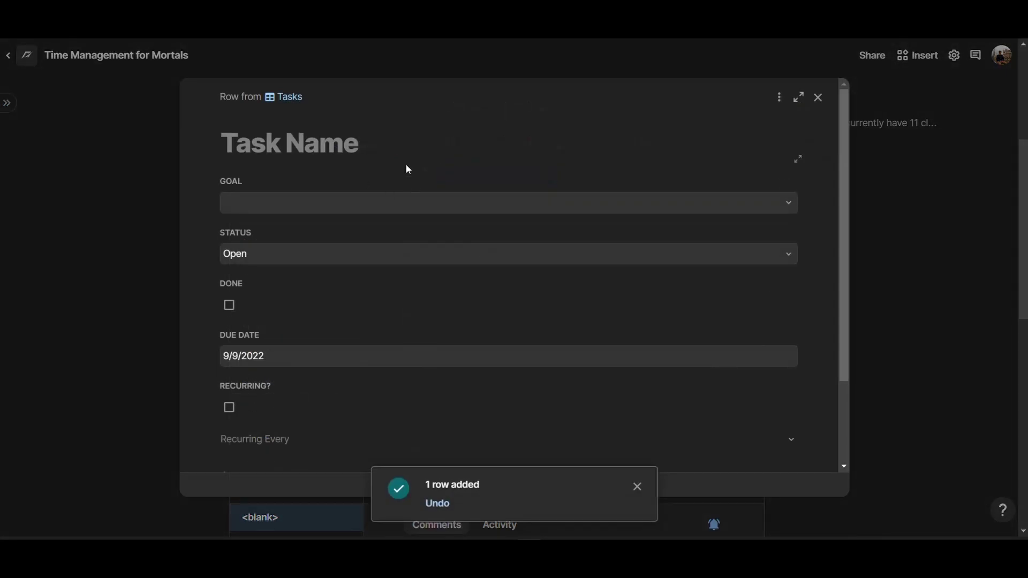
pyautogui.write('test task')
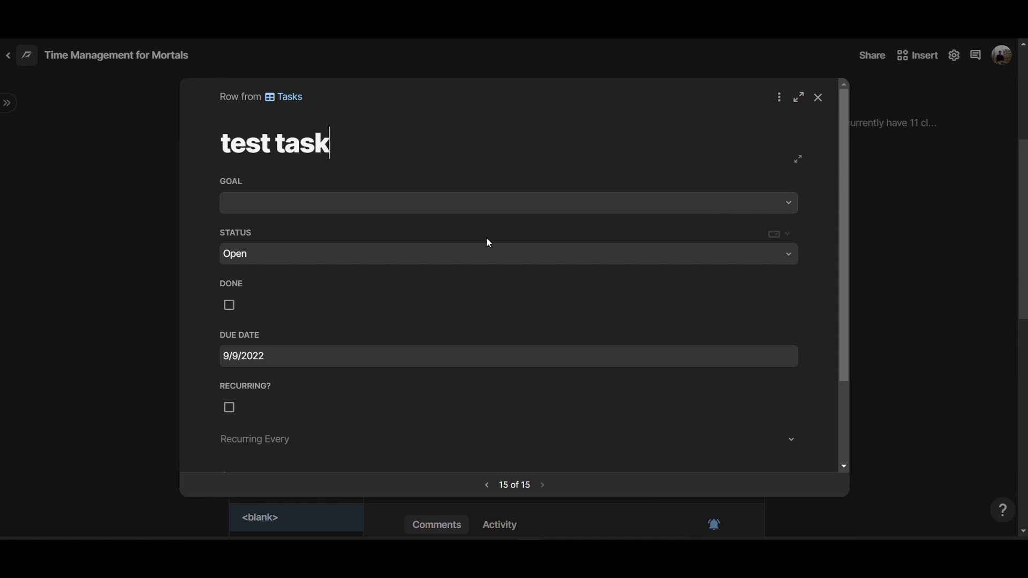
pyautogui.click(436, 209)
pyautogui.click(447, 153)
pyautogui.scroll(-2, 352, 358)
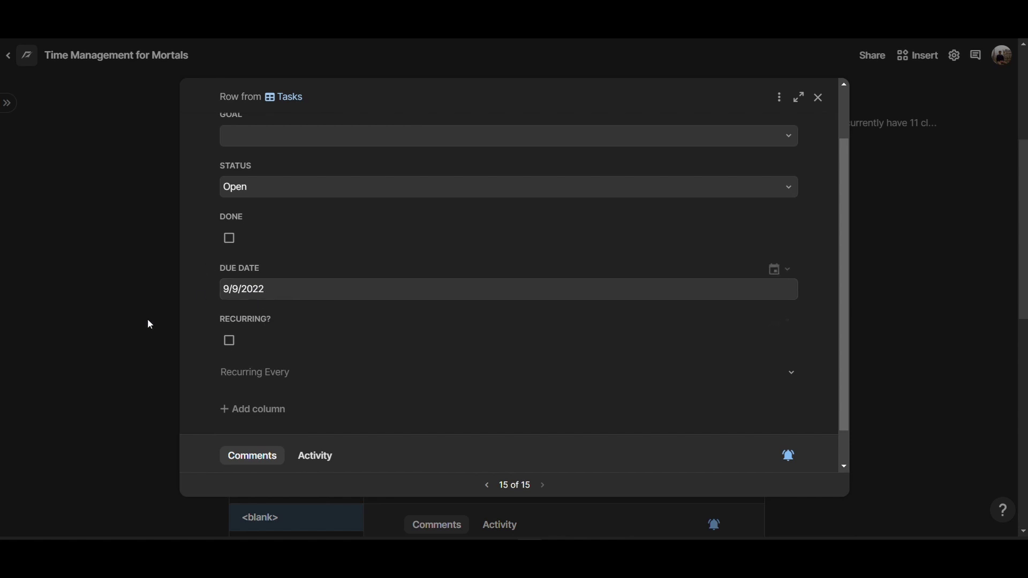
pyautogui.click(87, 349)
# - Set the unnamed Open List task's Status to Closed, leaving 3 open tasks
pyautogui.scroll(-6, 537, 332)
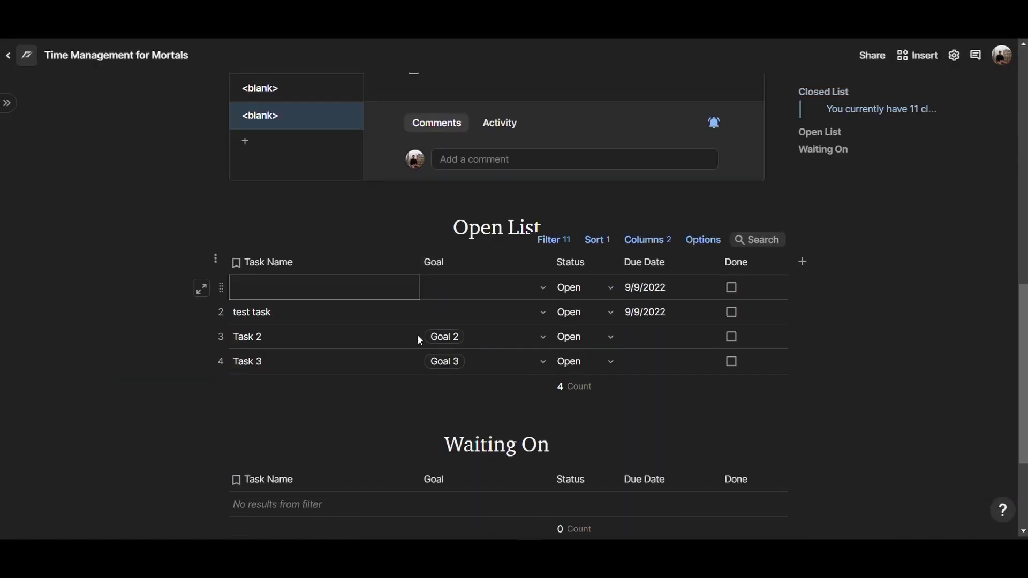
pyautogui.click(304, 289)
pyautogui.scroll(6, 304, 291)
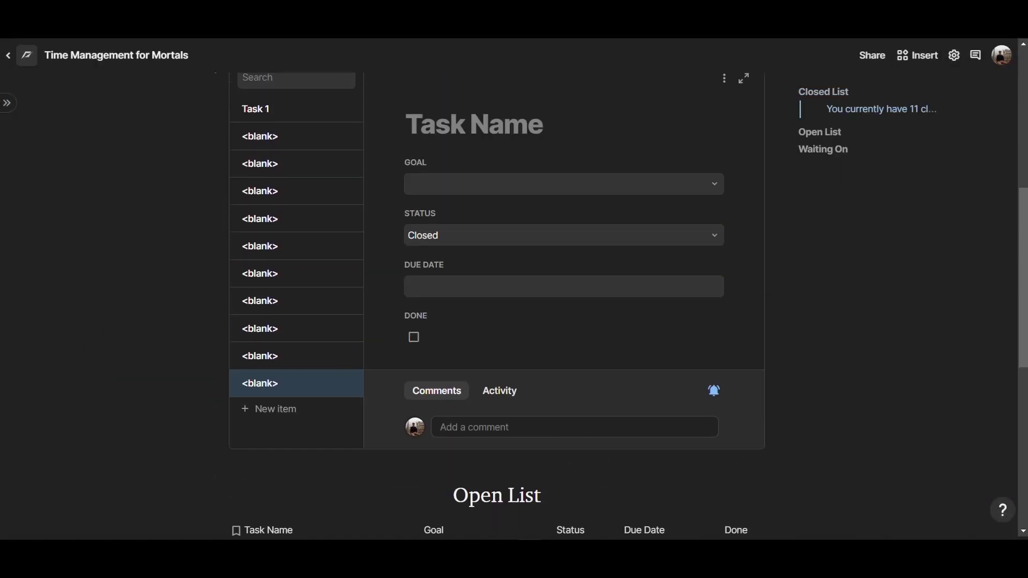
pyautogui.scroll(2, 556, 96)
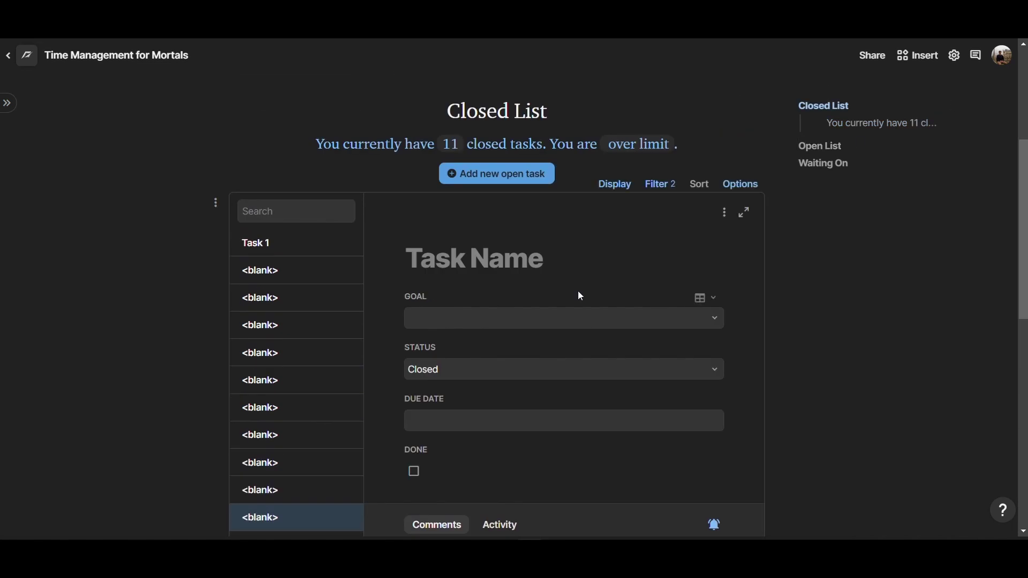
pyautogui.scroll(-8, 577, 291)
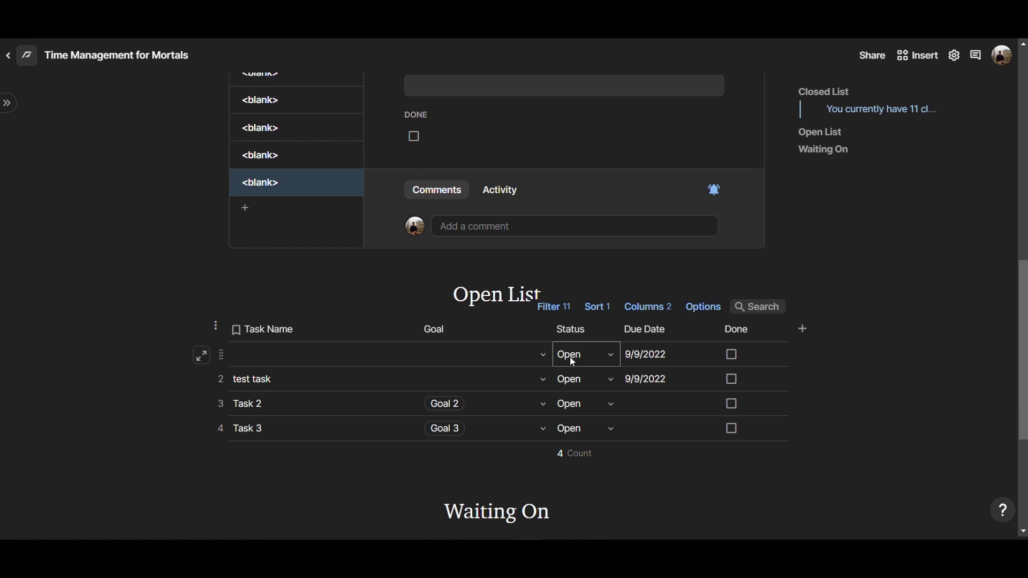
pyautogui.click(594, 354)
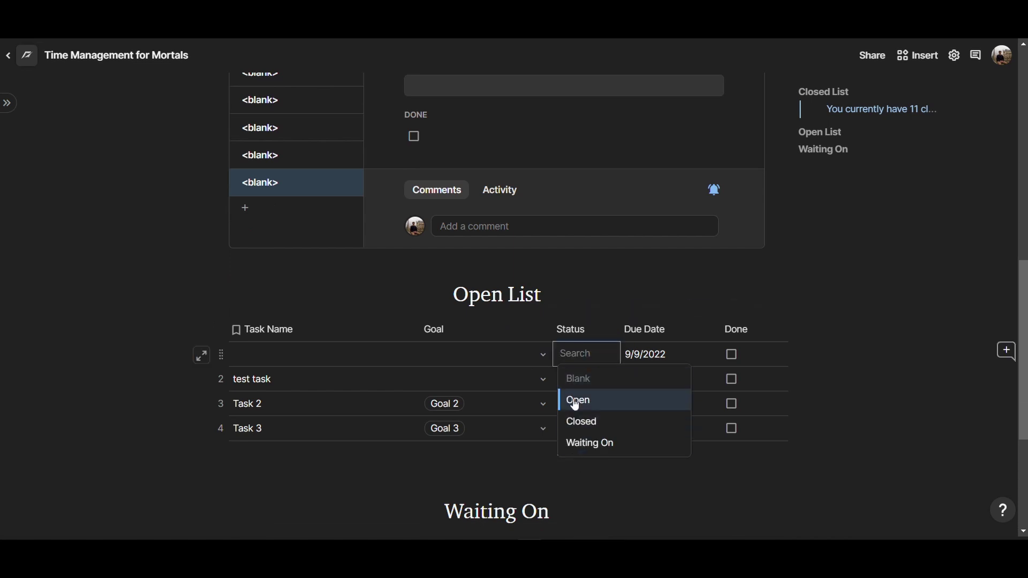
pyautogui.click(557, 282)
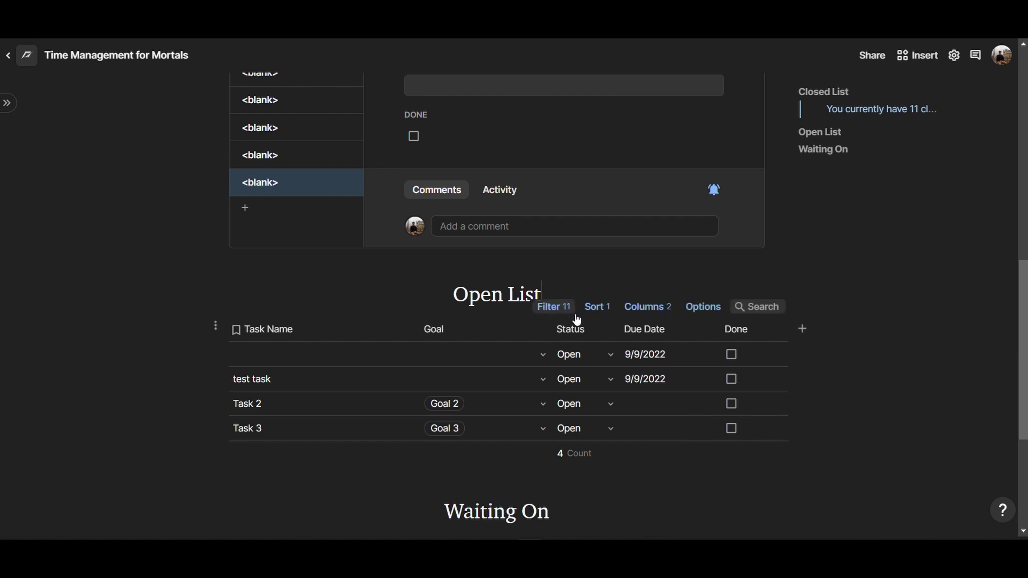
pyautogui.click(607, 355)
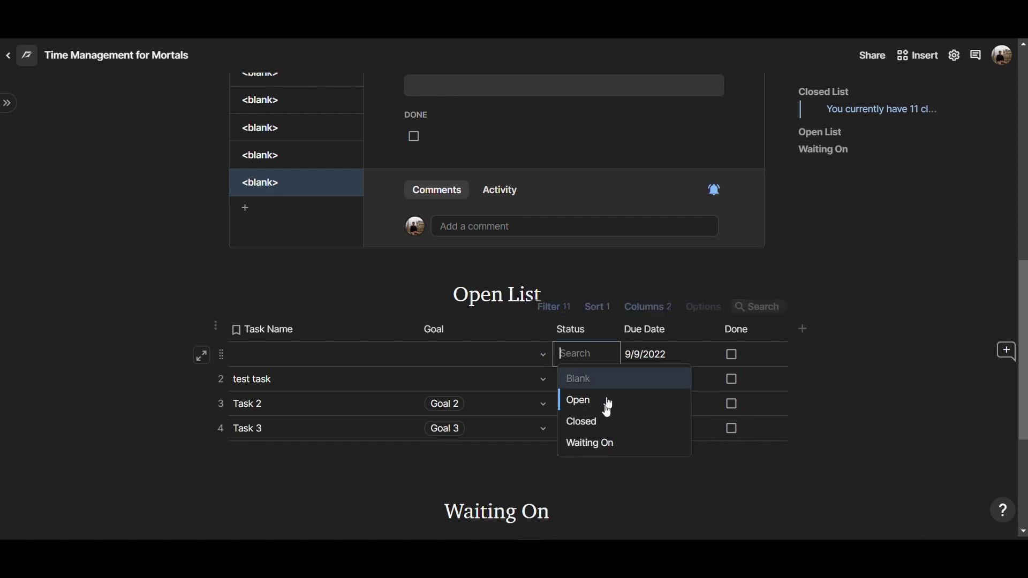
pyautogui.click(585, 421)
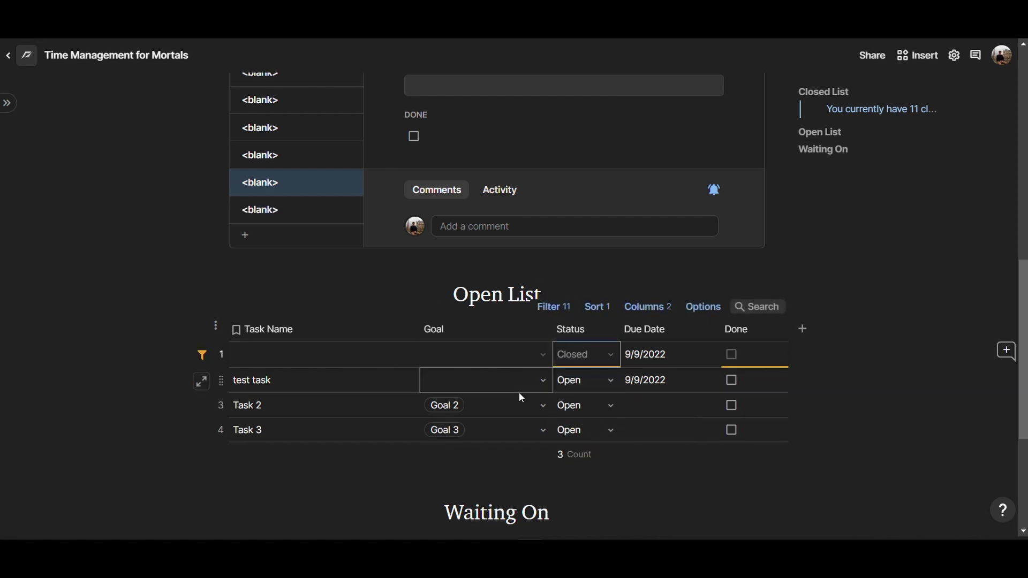
pyautogui.click(404, 300)
# - Delete blank tasks from the Closed List with 'Delete row everywhere', bringing the closed count to 11
pyautogui.scroll(4, 448, 399)
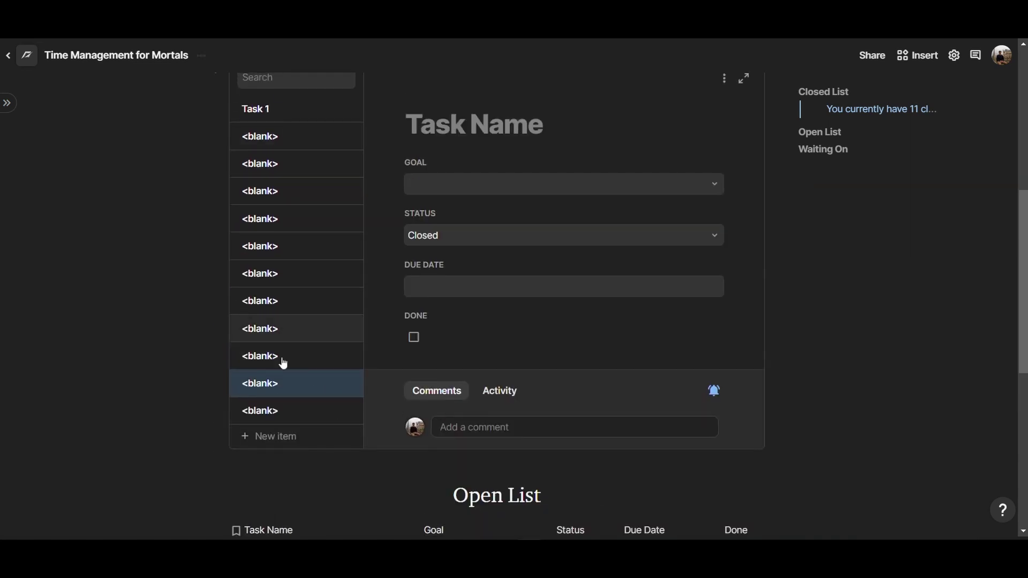
pyautogui.scroll(2, 356, 369)
pyautogui.scroll(1, 363, 368)
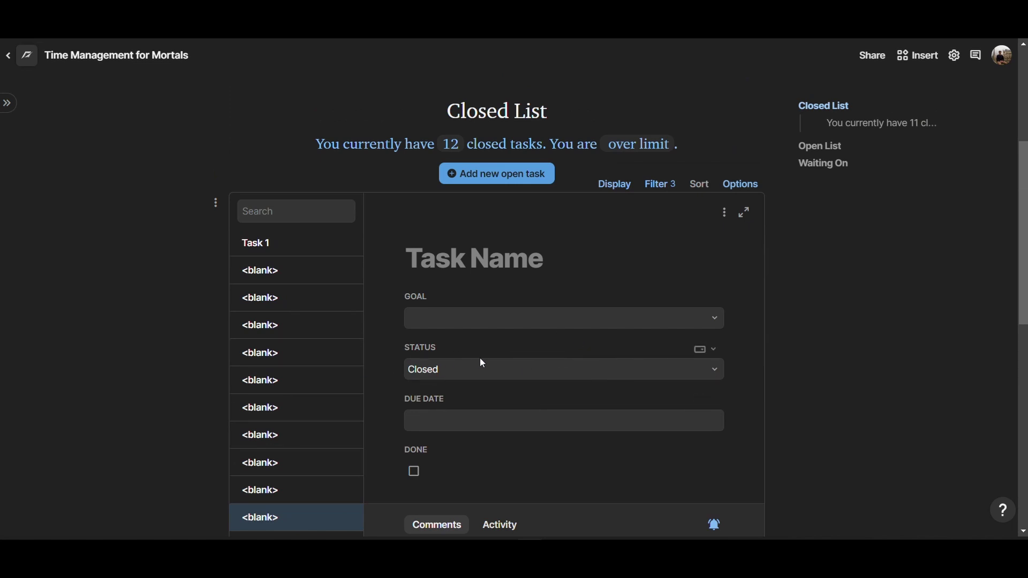
pyautogui.scroll(2, 481, 364)
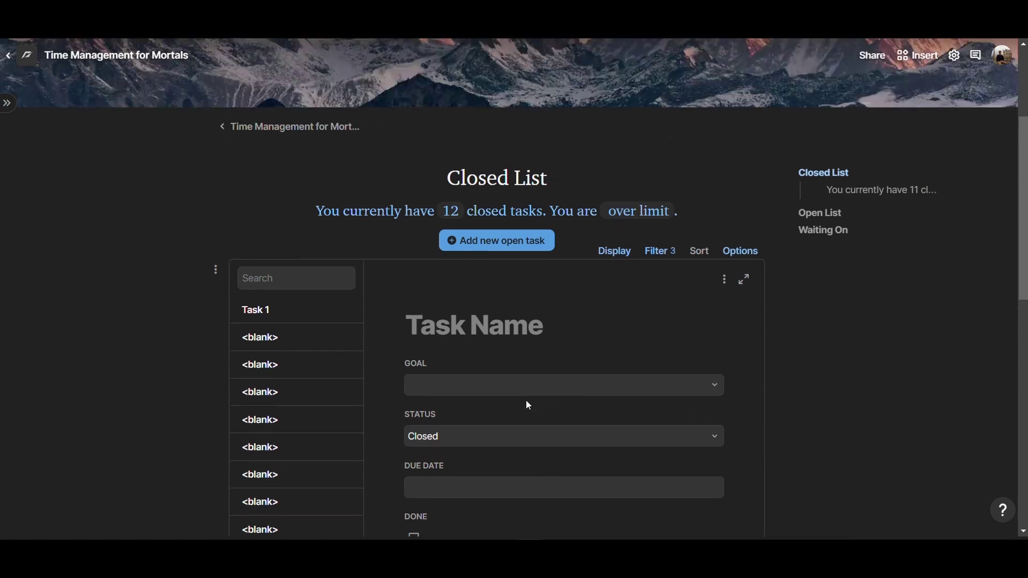
pyautogui.click(291, 341)
pyautogui.click(724, 279)
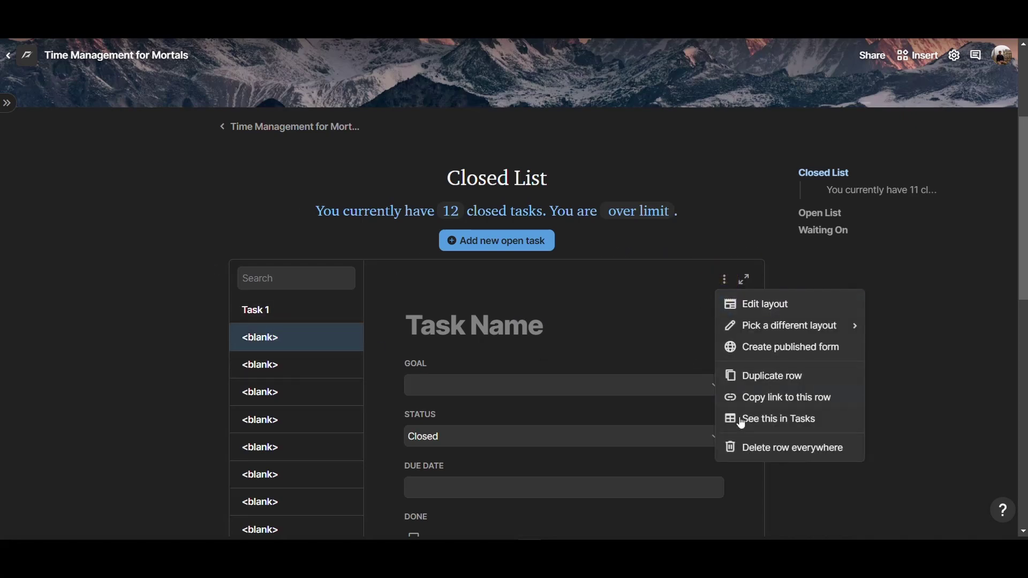
pyautogui.click(747, 448)
pyautogui.click(281, 336)
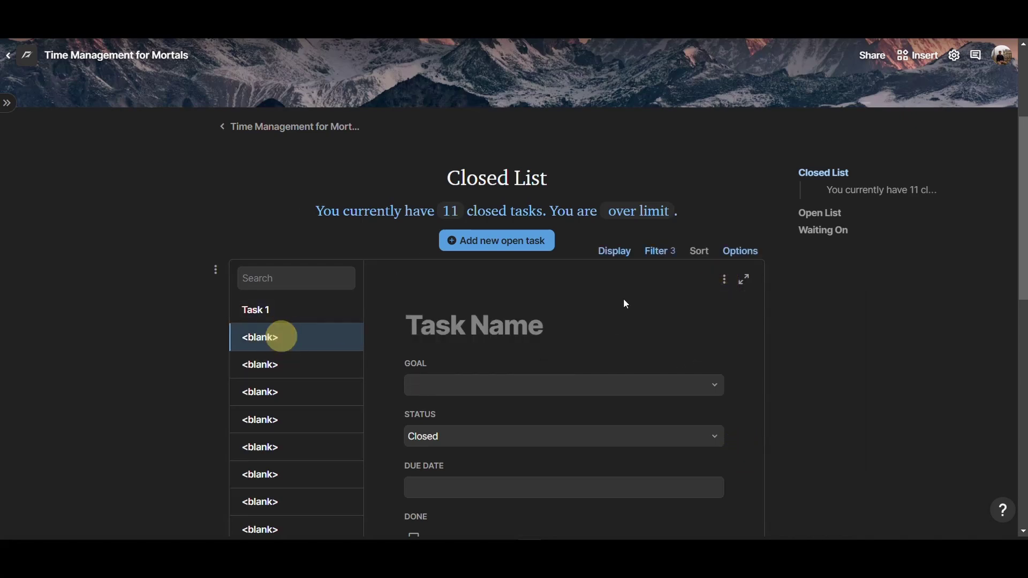
pyautogui.click(724, 279)
pyautogui.click(725, 448)
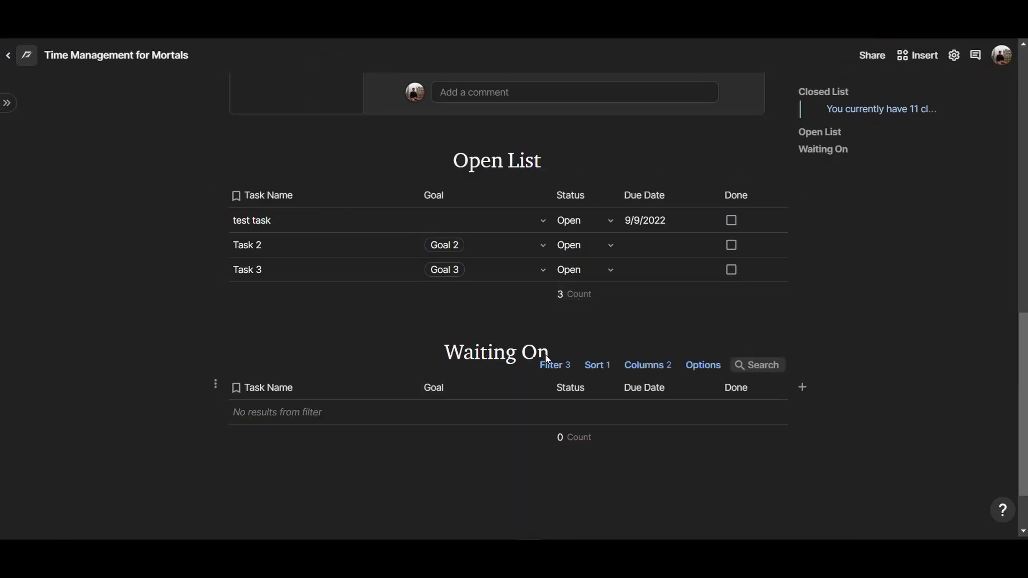
# - Change Task 1's Status from Closed to Waiting On
pyautogui.click(617, 271)
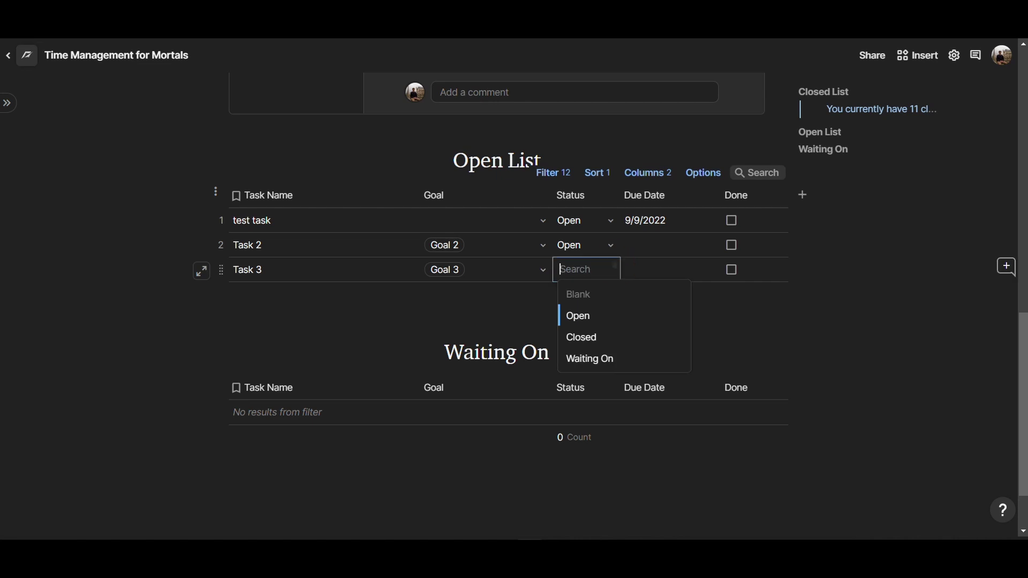
pyautogui.scroll(10, 573, 257)
pyautogui.scroll(1, 473, 239)
pyautogui.click(293, 247)
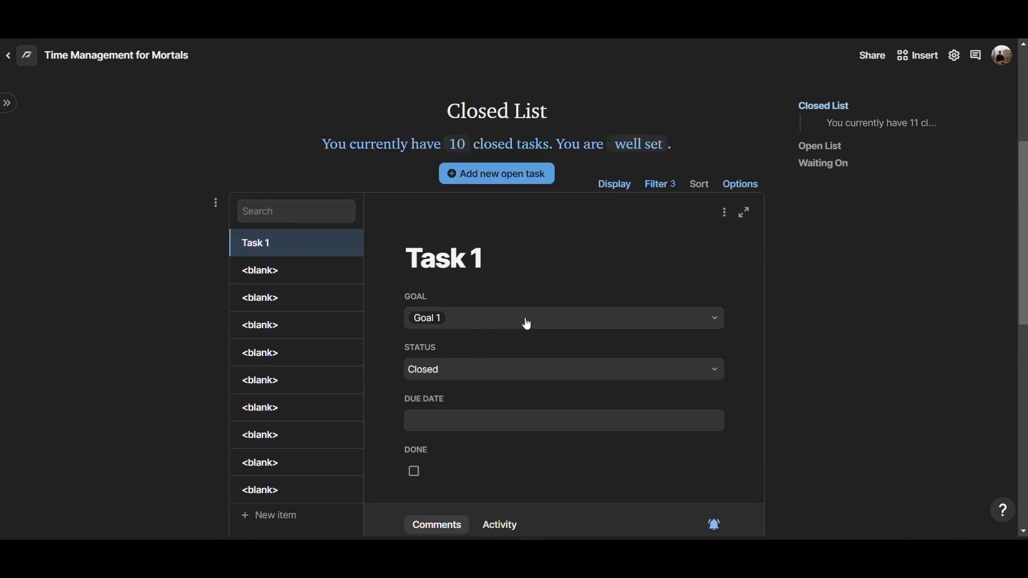
pyautogui.scroll(-1, 580, 334)
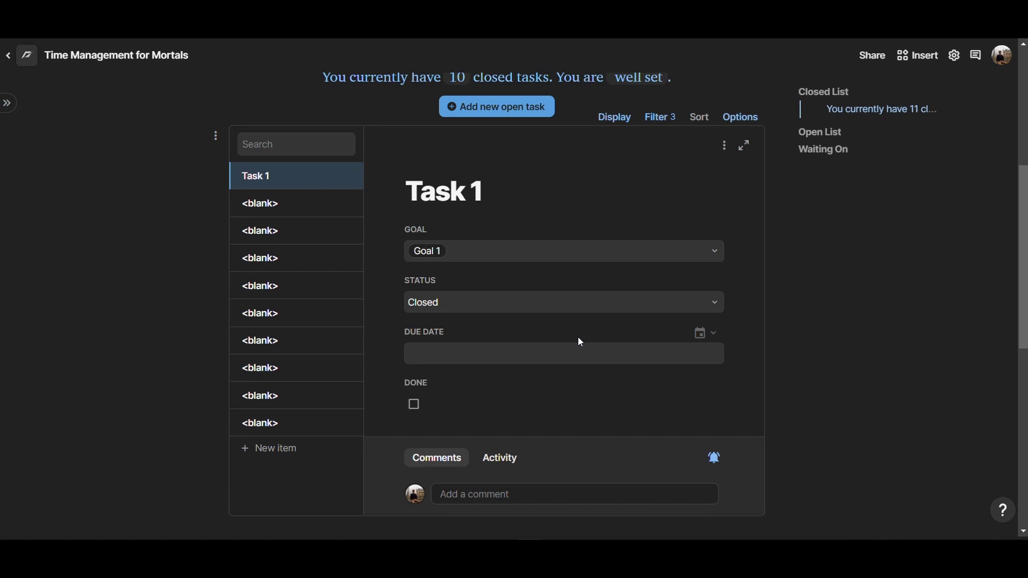
pyautogui.click(466, 309)
pyautogui.click(459, 390)
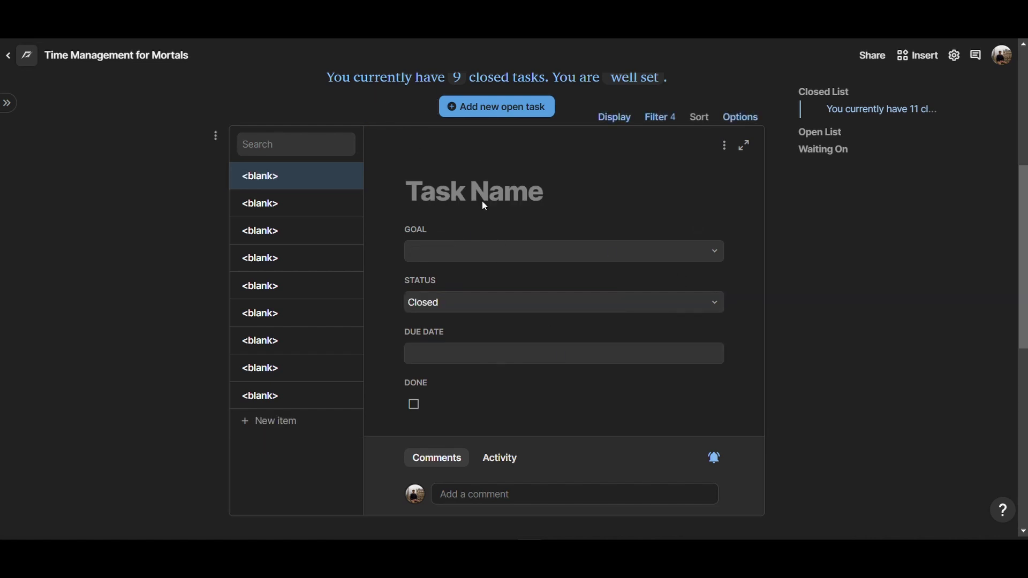
# - Open Task 1's full details from the Waiting On table and check its activity and comments
pyautogui.scroll(-9, 517, 282)
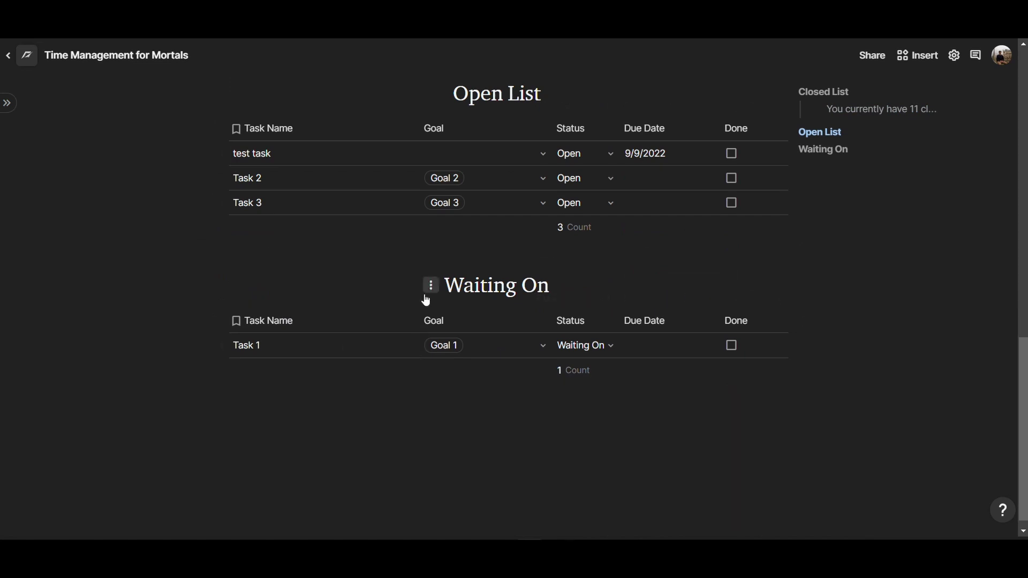
pyautogui.click(301, 345)
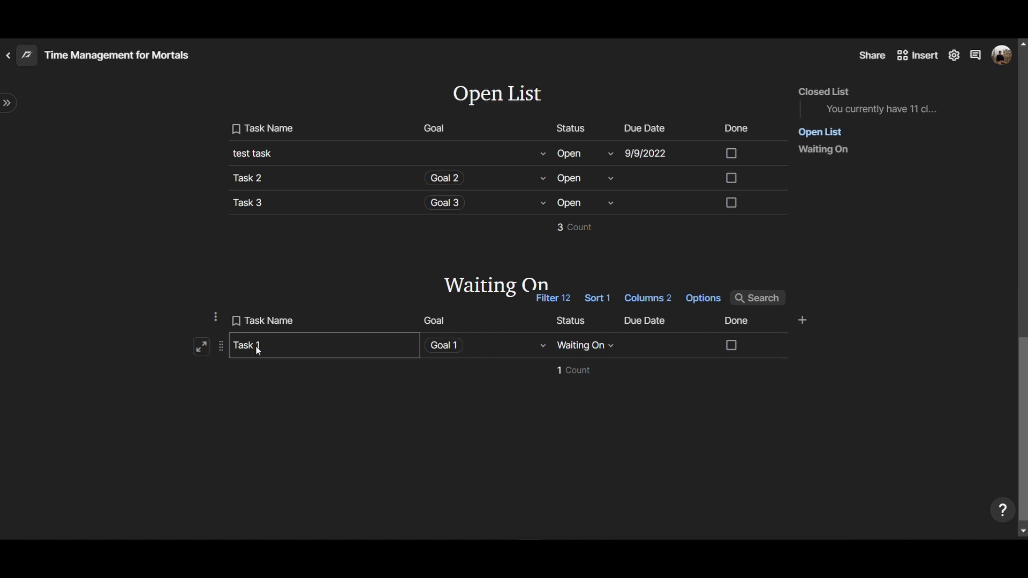
pyautogui.click(201, 346)
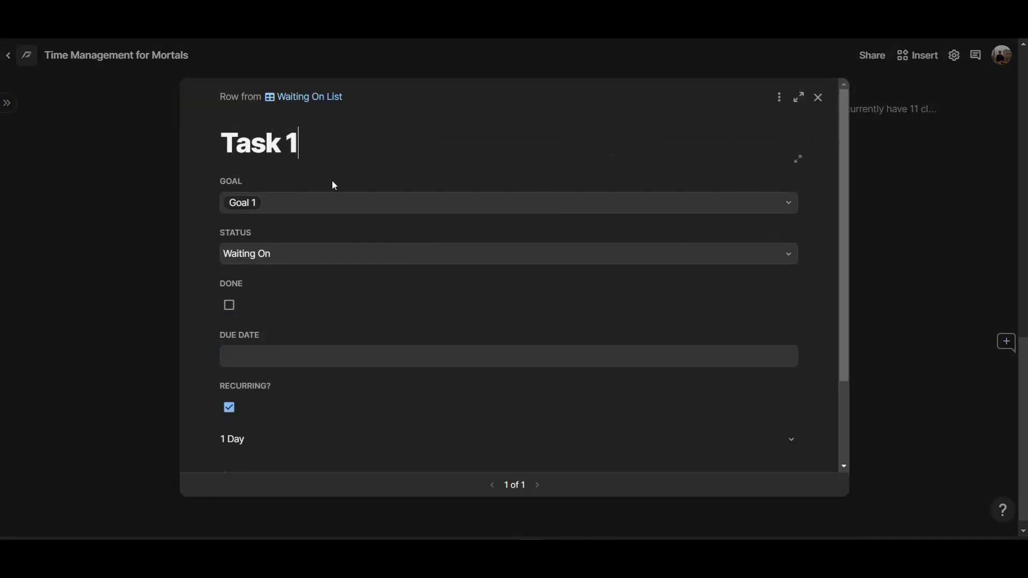
pyautogui.scroll(-2, 329, 275)
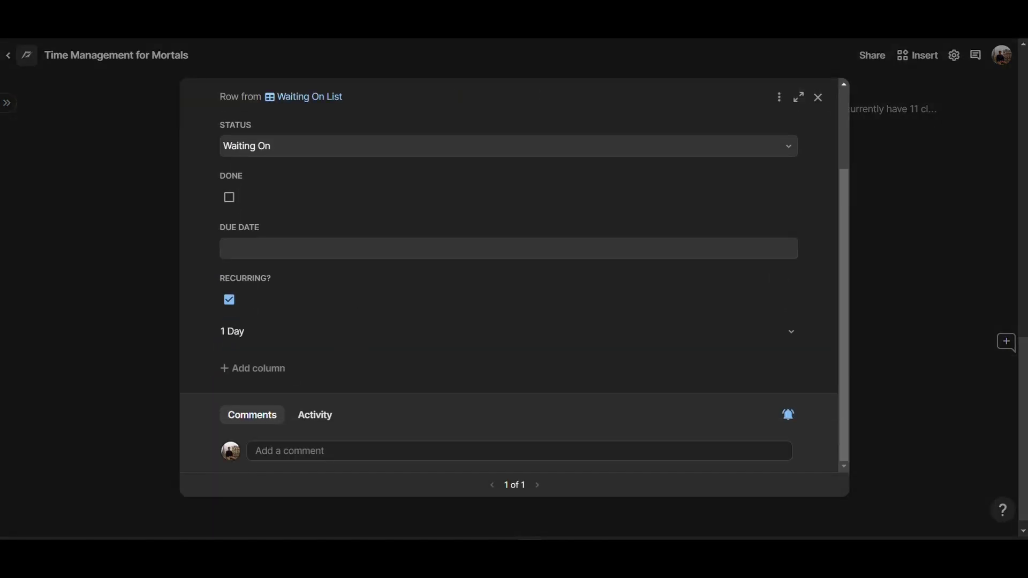
pyautogui.click(306, 415)
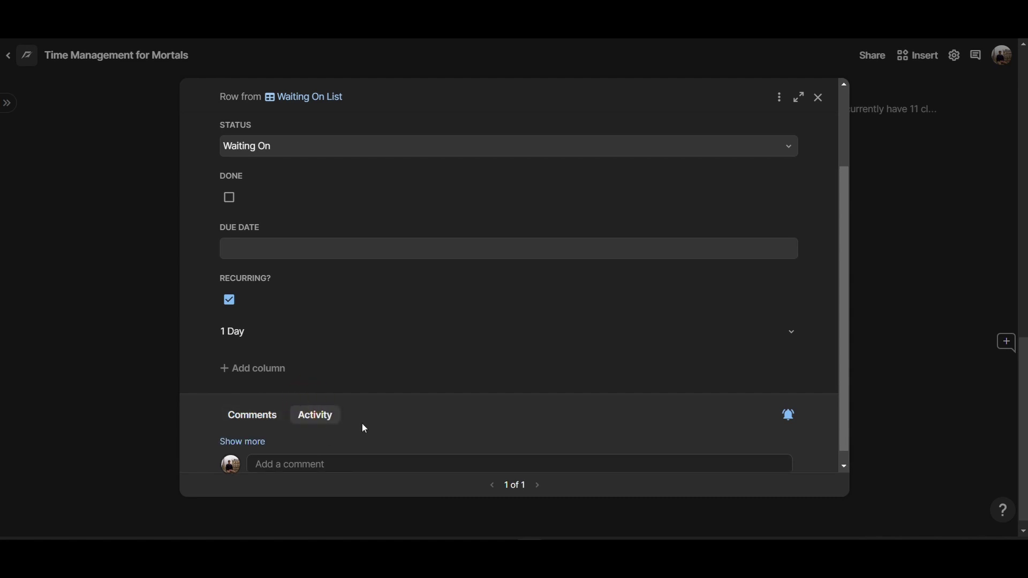
pyautogui.click(271, 417)
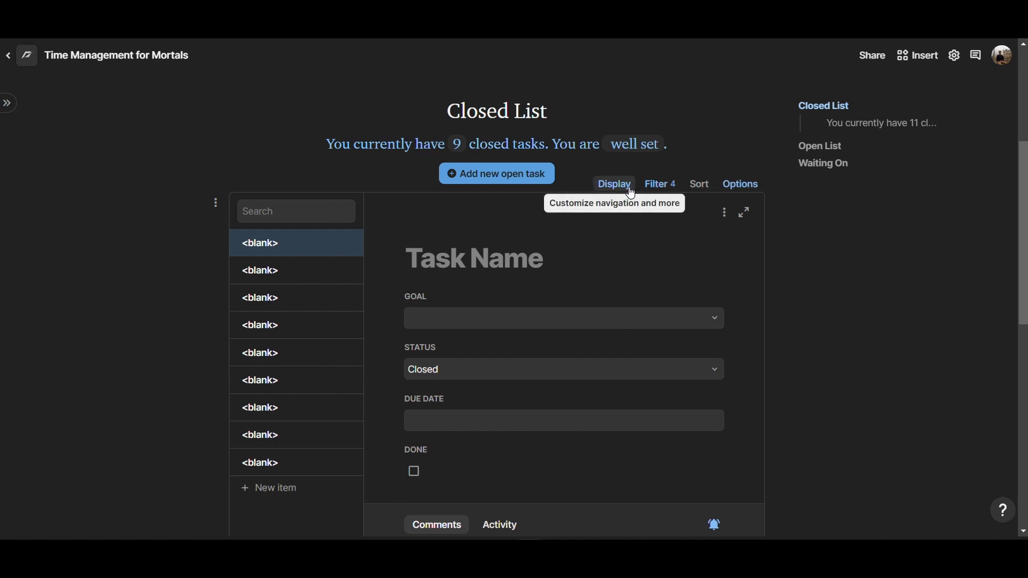
# - Insert a new table connected to the Tasks table on a line below the add-task button
pyautogui.click(576, 160)
pyautogui.press('Return')
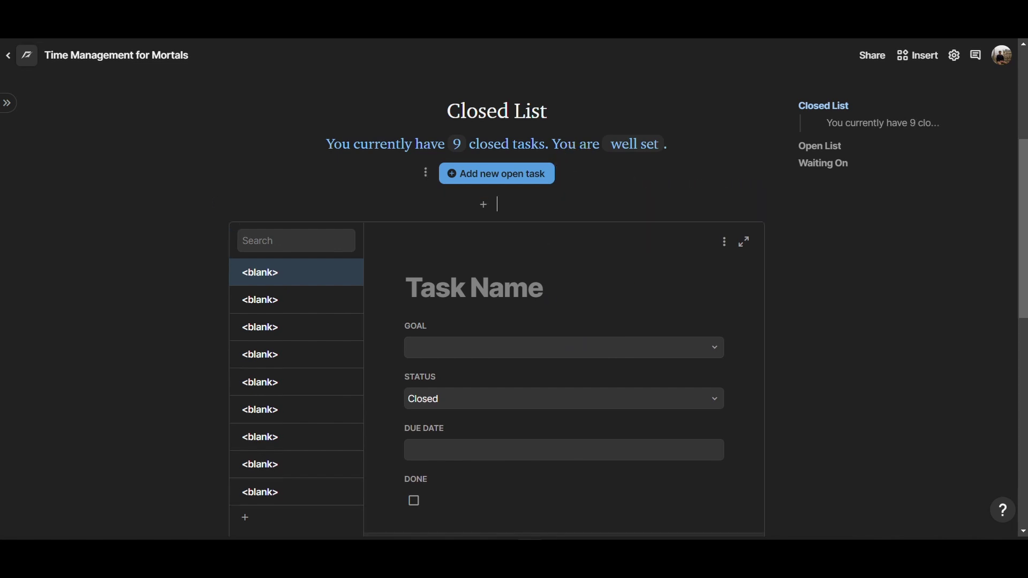
pyautogui.write('/table')
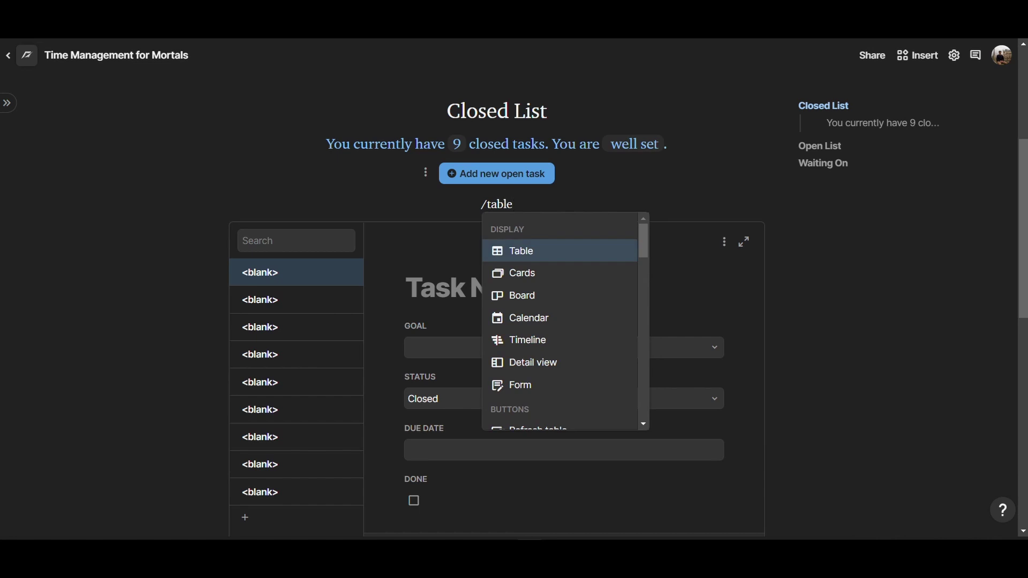
pyautogui.press('Return')
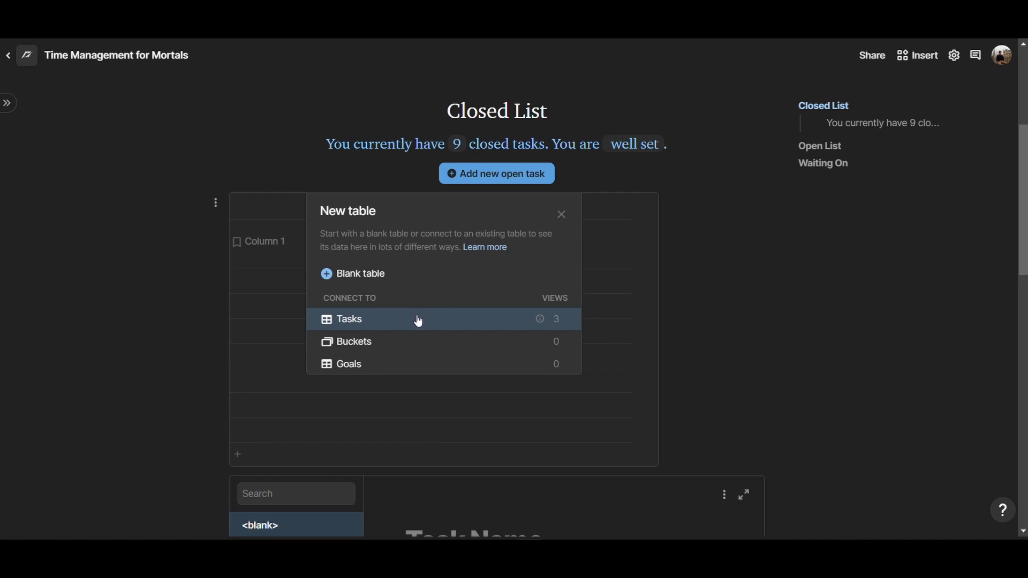
pyautogui.click(377, 322)
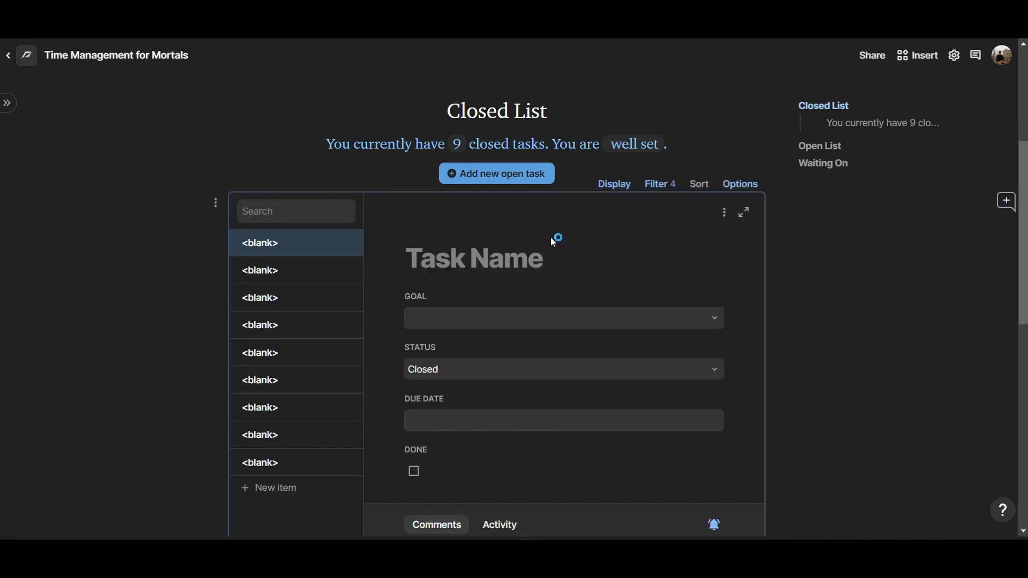
# - Switch the Closed Tasks View to a Detail layout showing Task 1's fields
pyautogui.click(607, 186)
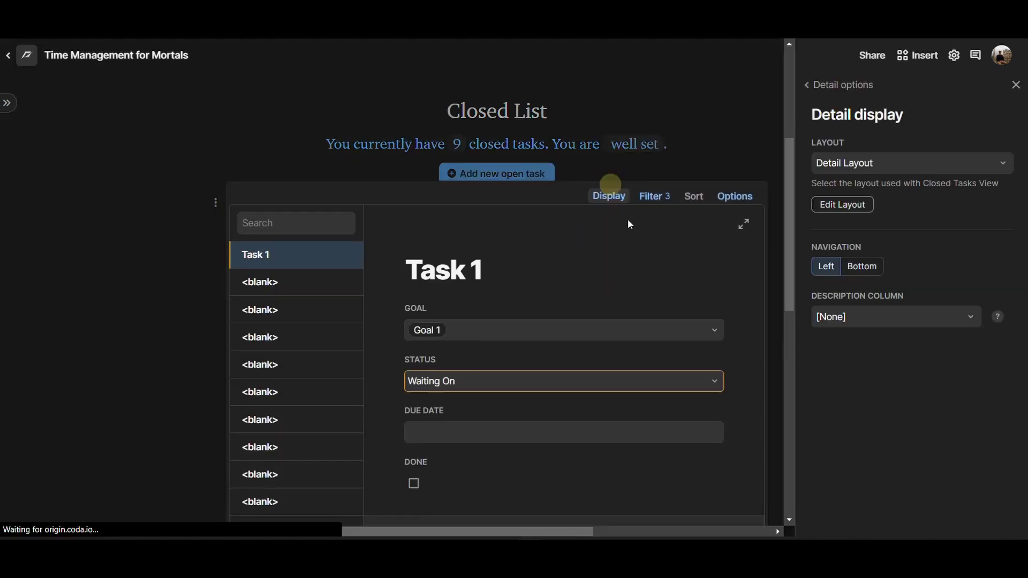
pyautogui.click(830, 85)
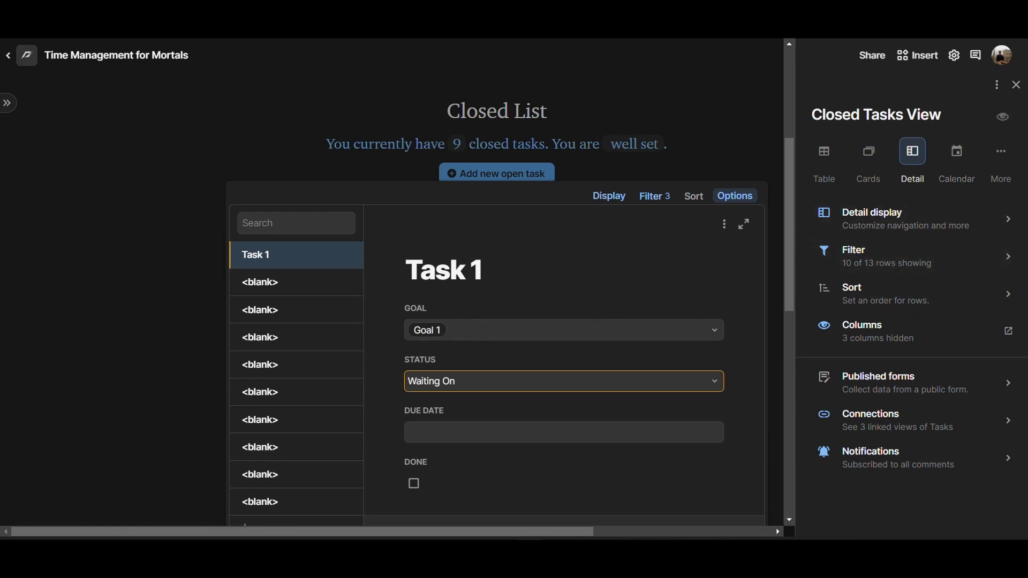
pyautogui.click(1000, 152)
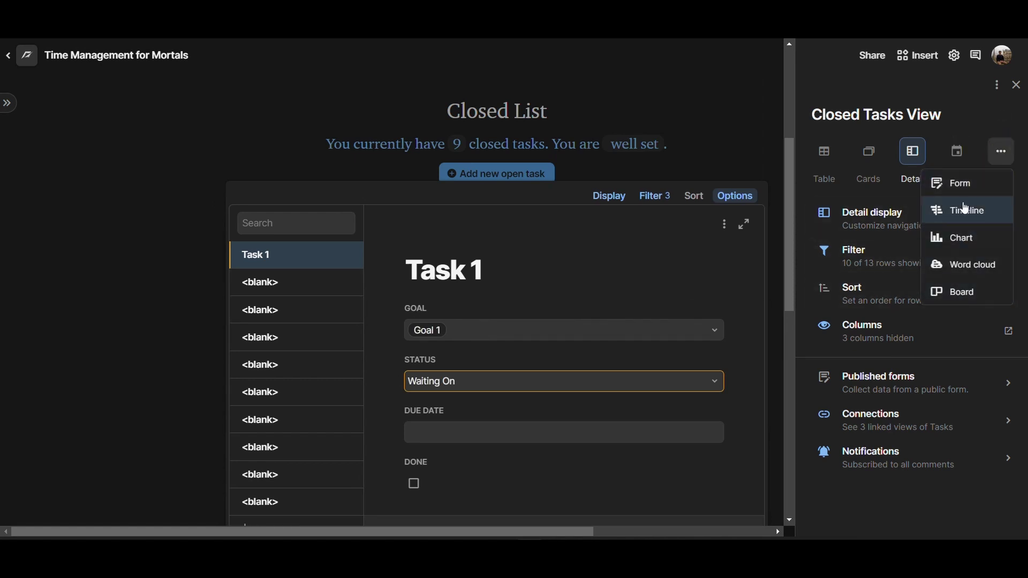
pyautogui.click(861, 212)
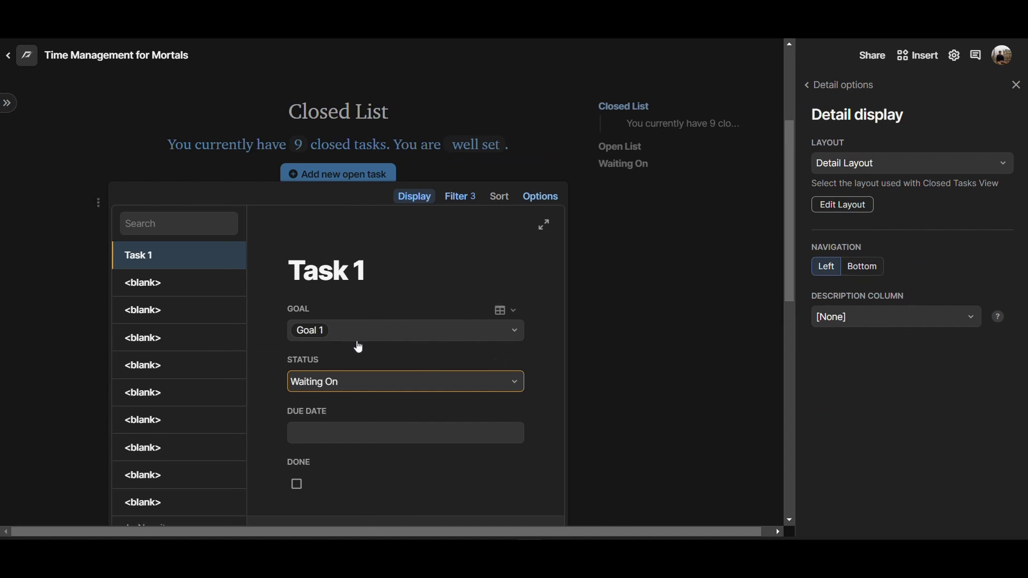
pyautogui.click(837, 86)
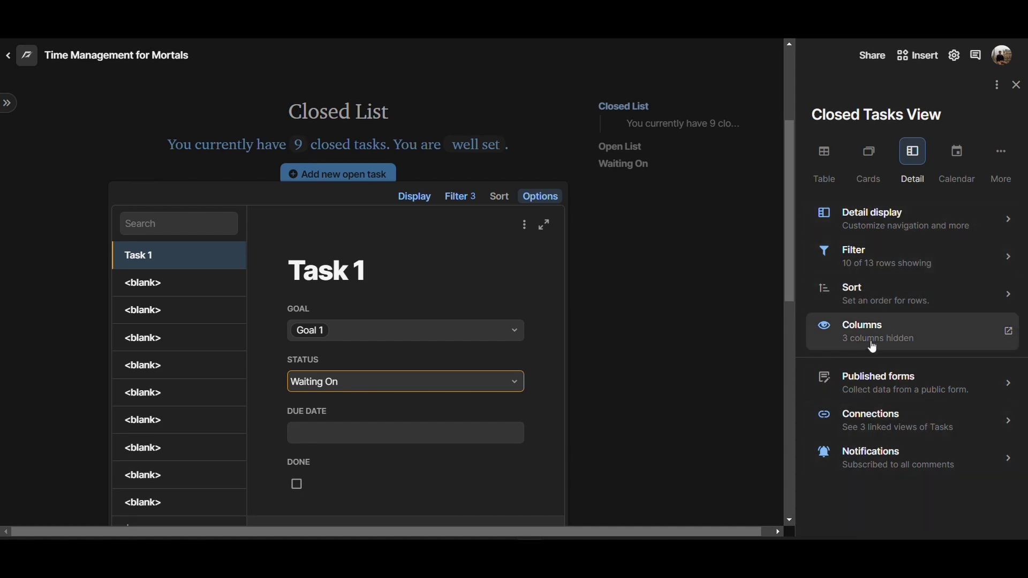
# - Close the Closed Tasks View options panel
pyautogui.click(1016, 85)
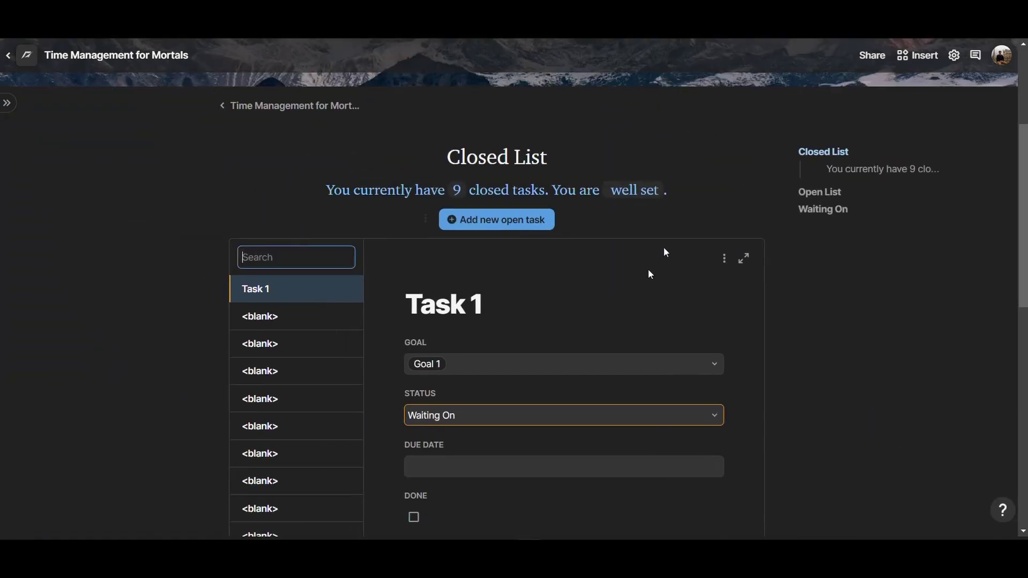